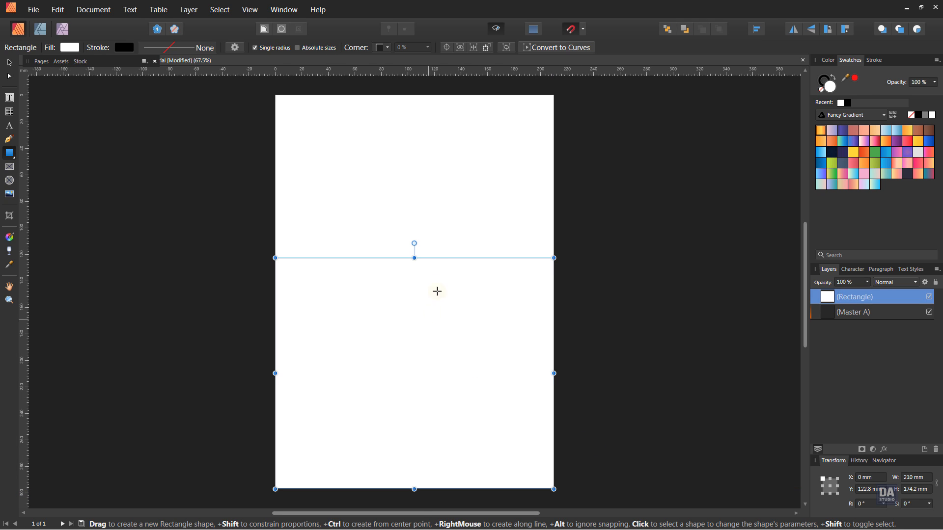
Reduce the white rectangle to about 163.4 mm high and fill it with an orange-to-yellow gradient rising diagonally from its lower-left corner.
drag(414, 258, 414, 272)
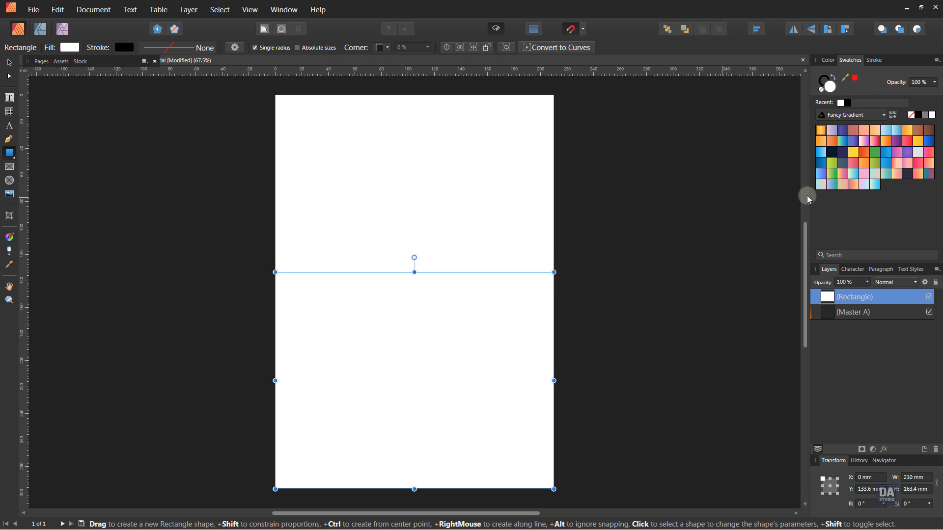
click(918, 144)
click(907, 139)
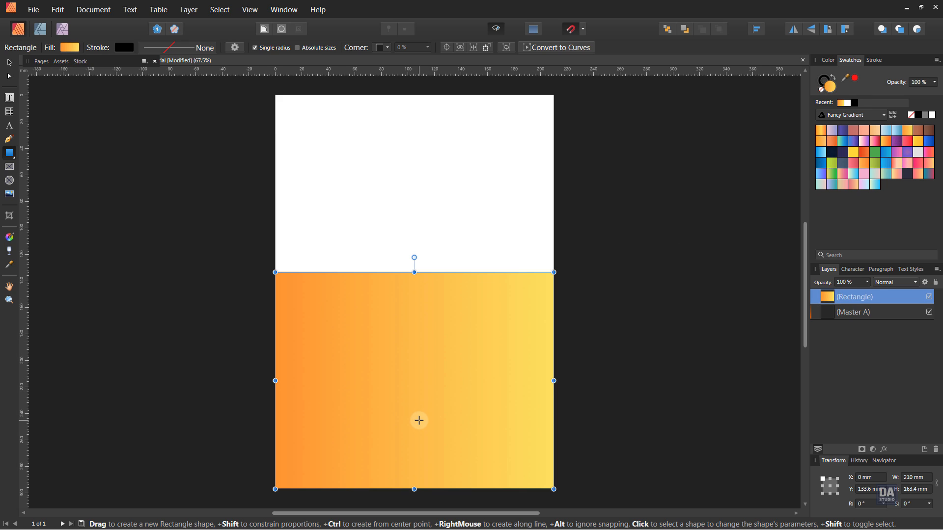
key(g)
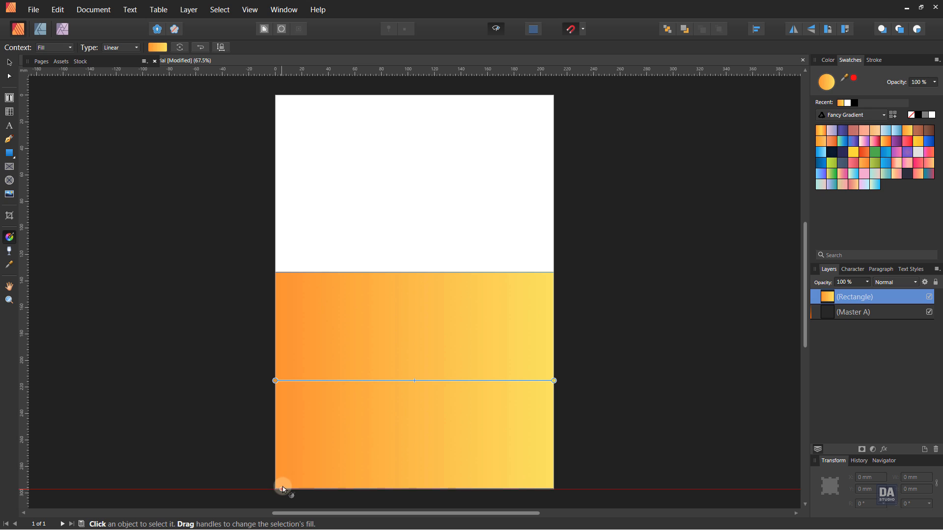
drag(282, 489, 540, 273)
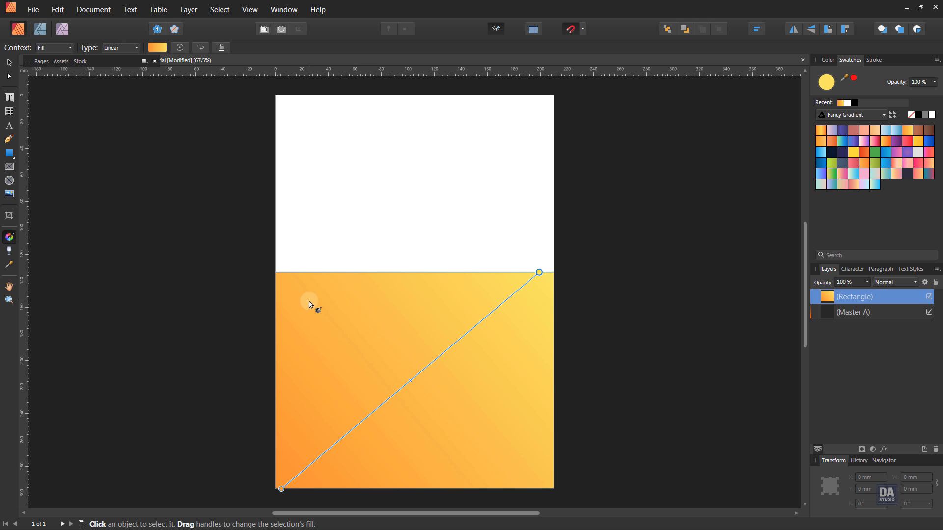
Raise the rectangle's height to about 175.3 mm, convert it to curves and lower its top-left node to slant the top edge.
key(v)
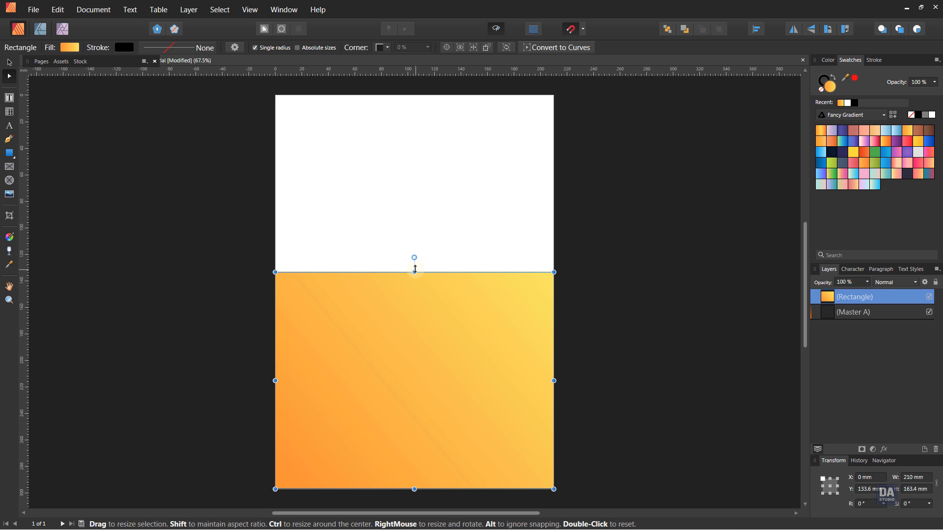
drag(415, 269, 419, 257)
click(573, 47)
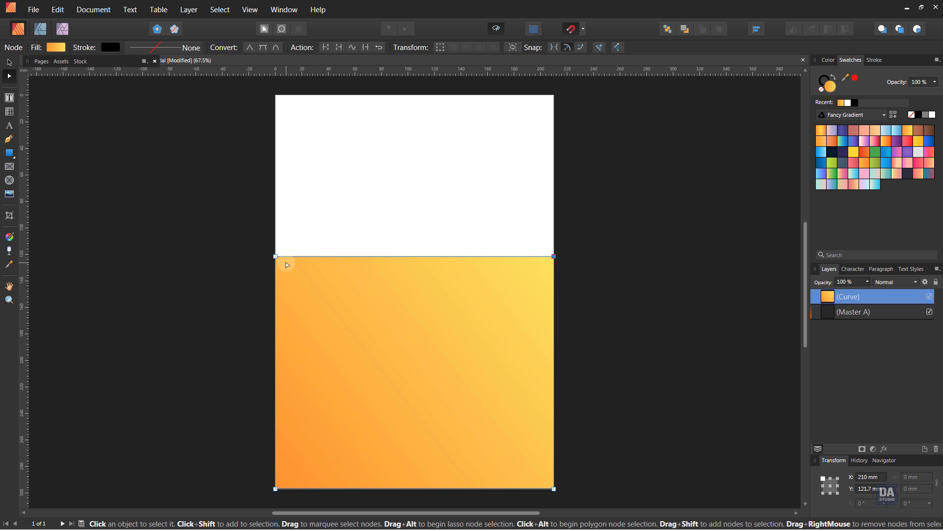
drag(275, 256, 276, 386)
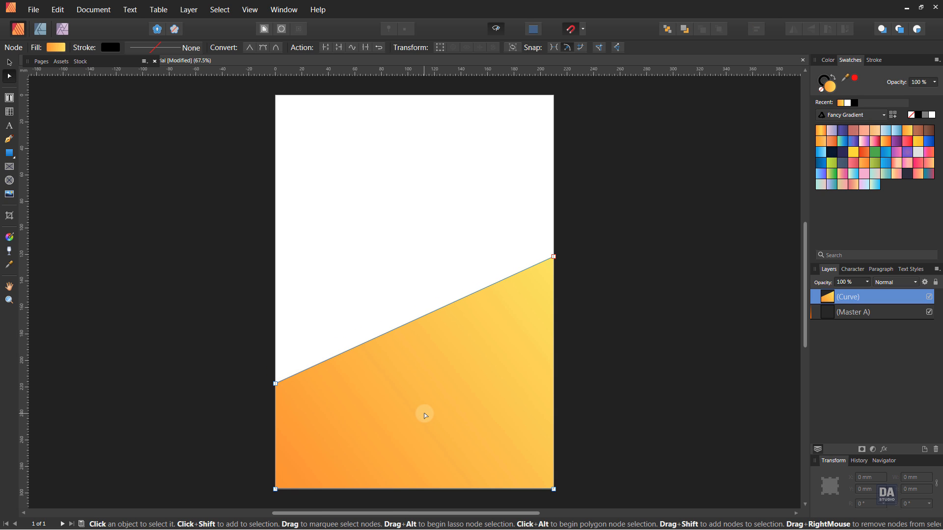
Redirect the slanted shape's gradient to run from orange at the lower-right corner to yellow near the top edge.
key(g)
drag(548, 489, 424, 256)
key(v)
Duplicate the slanted shape and lower the copy's top edge, placing its top-right node at Y about 128.4 mm to leave a thin band.
right_click(878, 297)
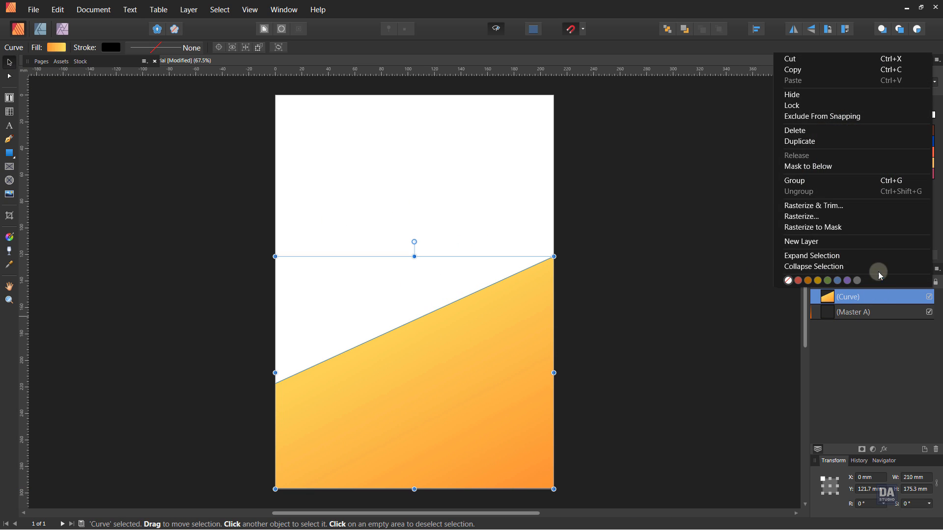
click(864, 141)
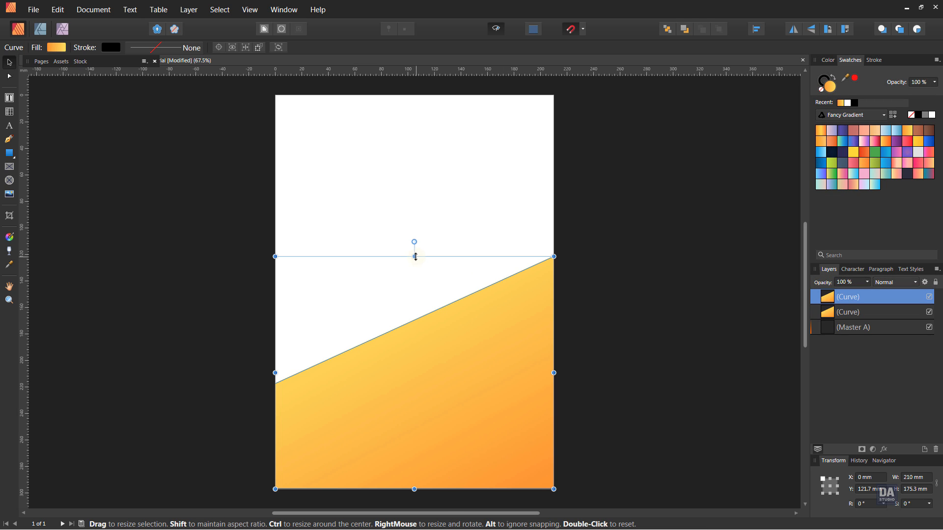
drag(415, 257, 416, 276)
key(a)
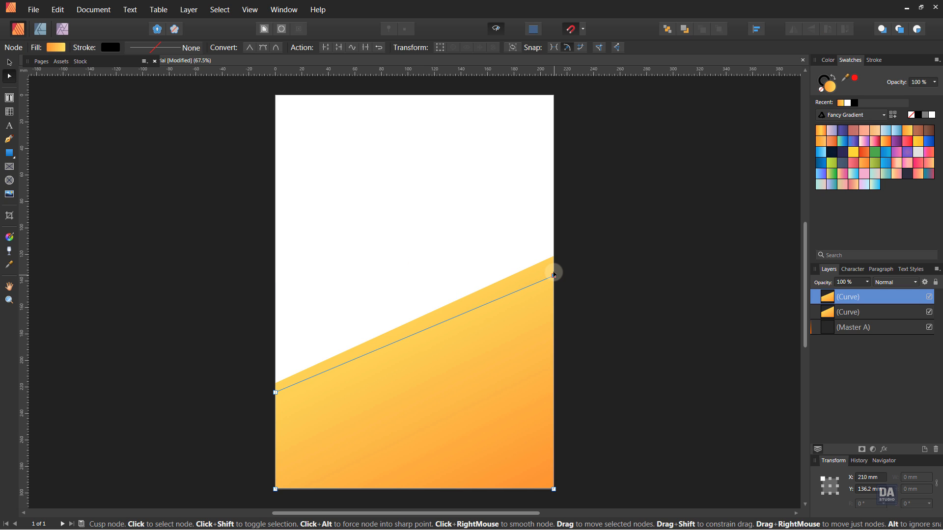
drag(554, 274, 554, 265)
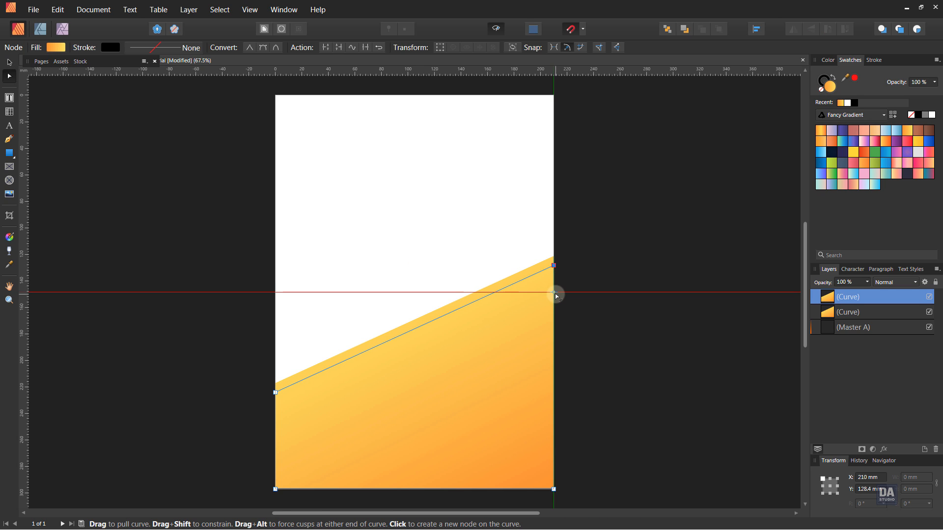
Fill the original slanted shape behind the copy with the yellow-to-red-orange gradient swatch.
click(9, 63)
click(440, 314)
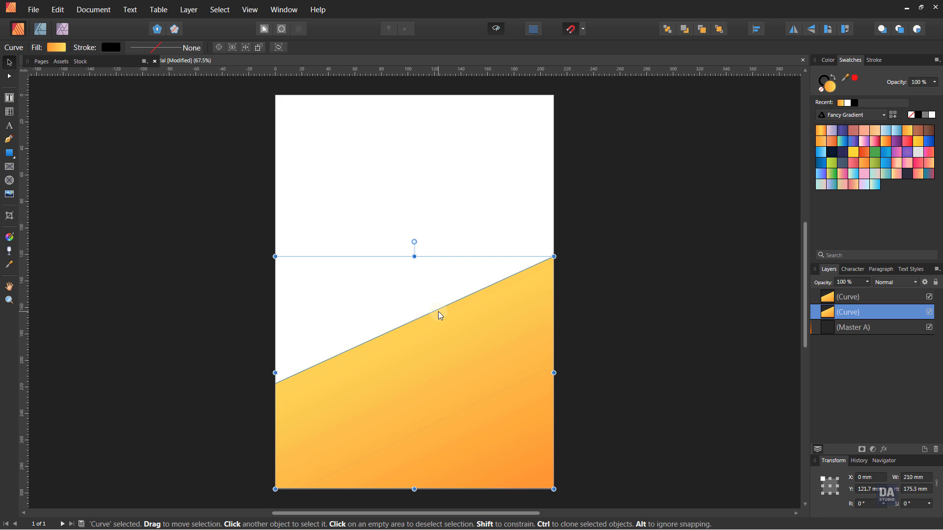
click(886, 142)
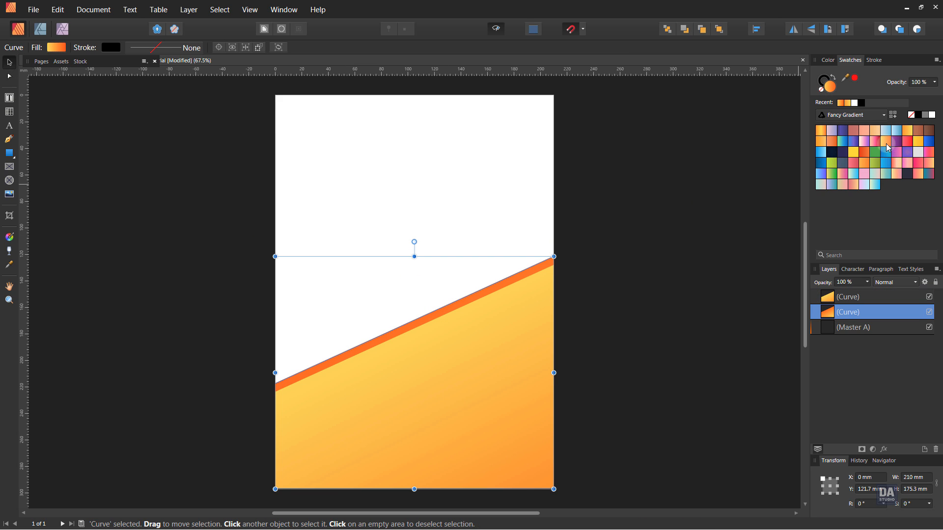
Realign the rear shape's gradient along the slanted band, from yellow beyond the page's left edge to red-orange beyond its right edge.
key(g)
drag(421, 284, 456, 417)
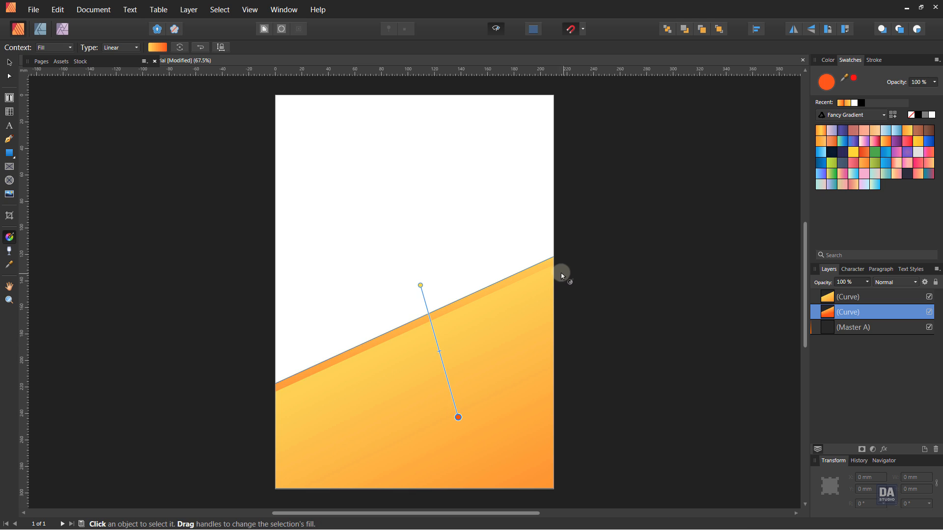
drag(551, 279, 600, 266)
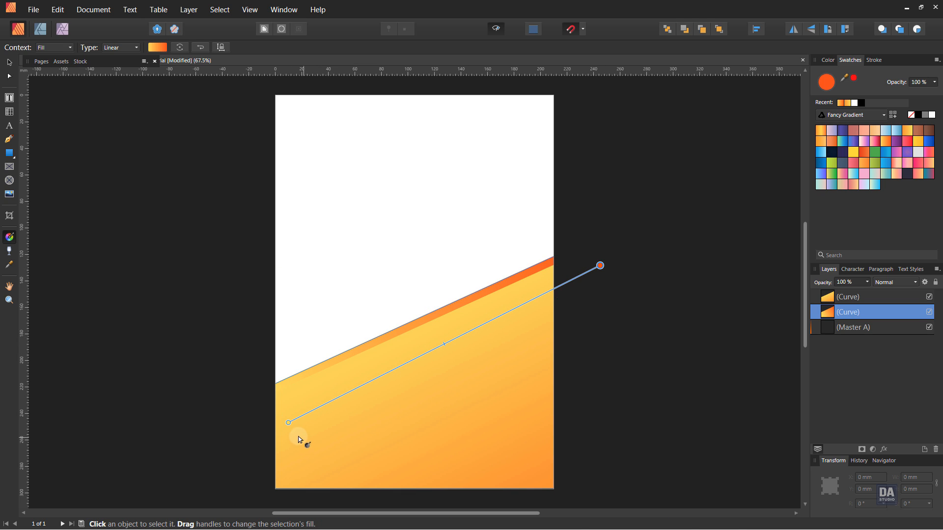
drag(289, 425, 200, 462)
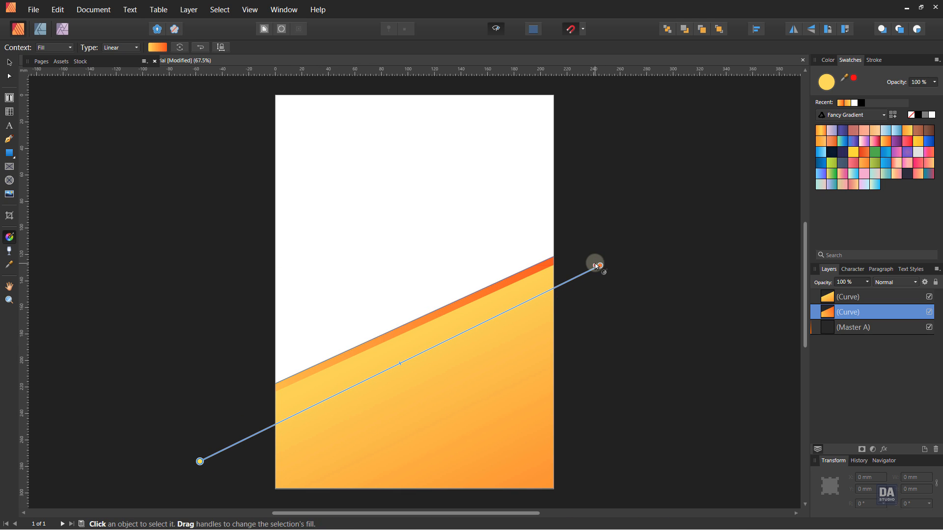
drag(601, 265, 625, 256)
click(9, 62)
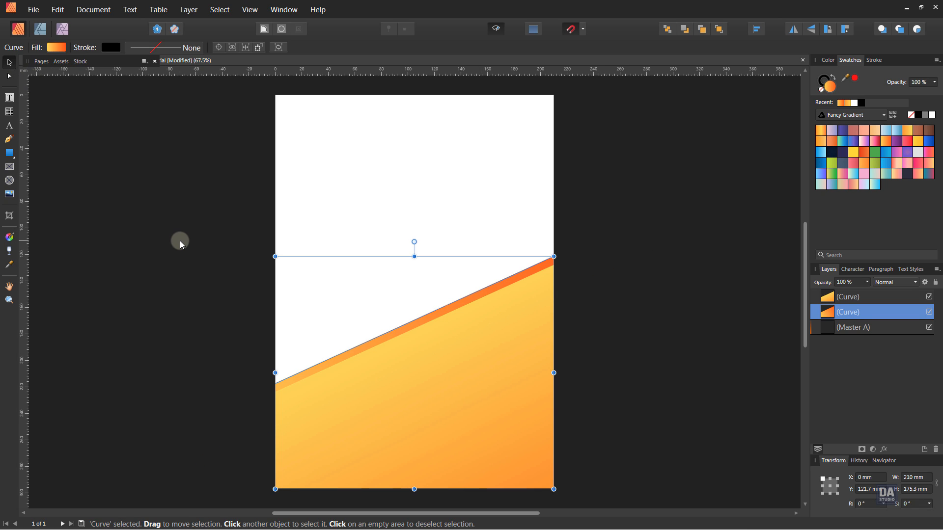
click(227, 261)
Draw a gradient rectangle about 119.4 × 120.4 mm from the page's left edge and send it to the back.
click(9, 153)
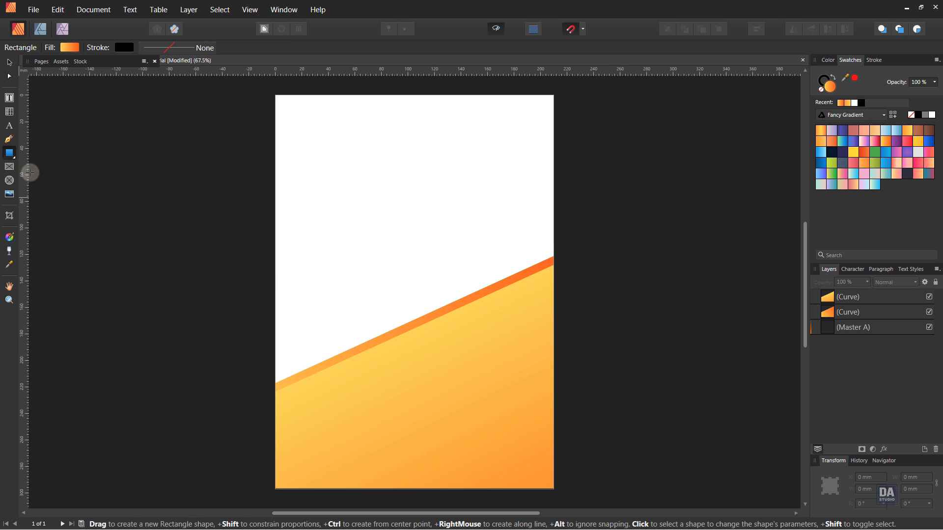
mouse_move(275, 275)
mouse_down()
mouse_move(395, 425)
mouse_move(434, 435)
mouse_up()
right_click(434, 325)
mouse_move(408, 160)
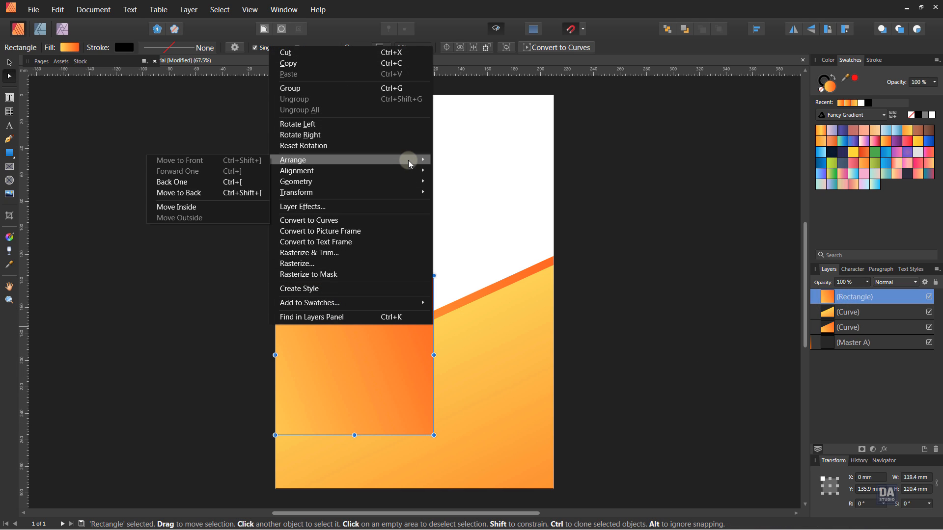
click(220, 193)
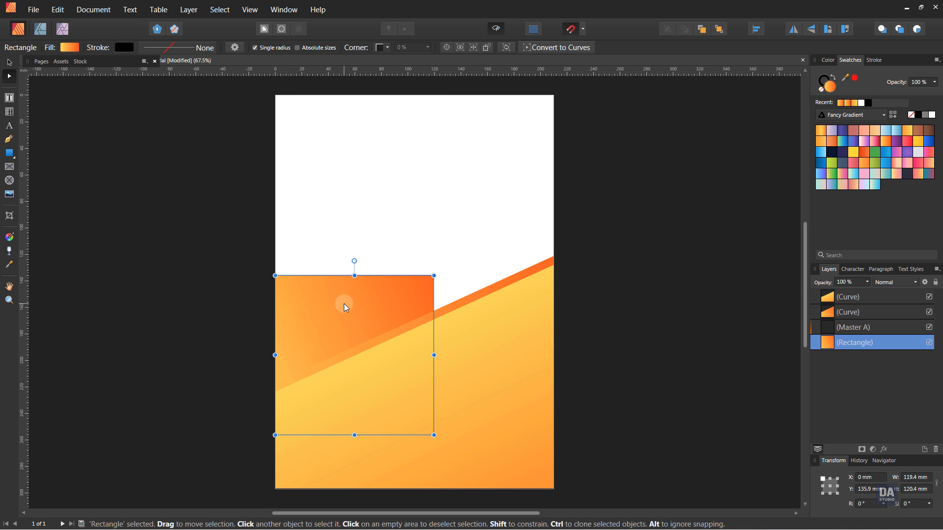
Extend the rear rectangle to about 127.9 mm high, convert it to curves and lower its top-right node so the top slopes down.
drag(356, 278, 356, 268)
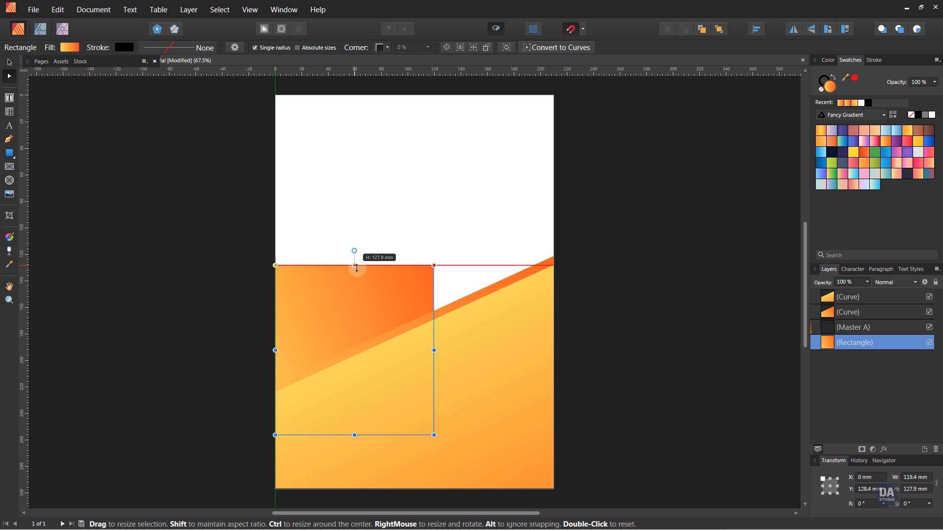
click(560, 47)
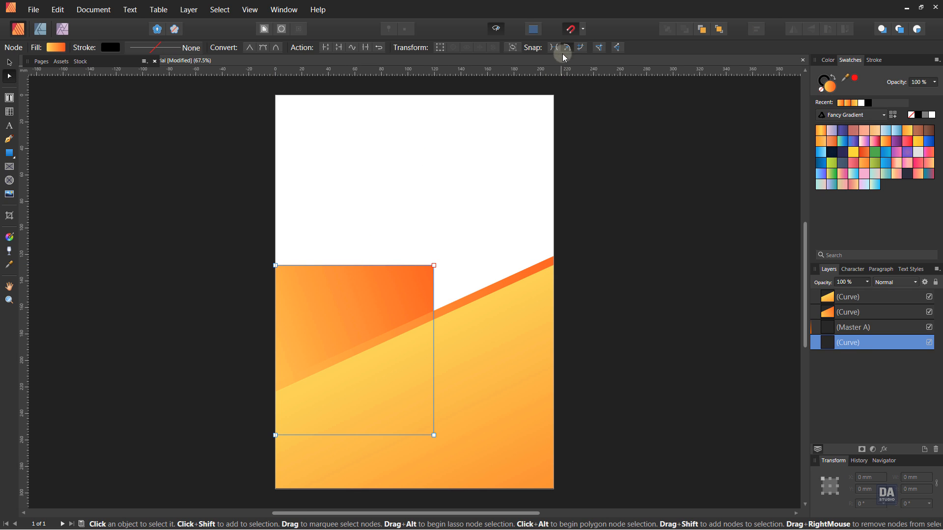
click(434, 266)
drag(435, 269, 437, 338)
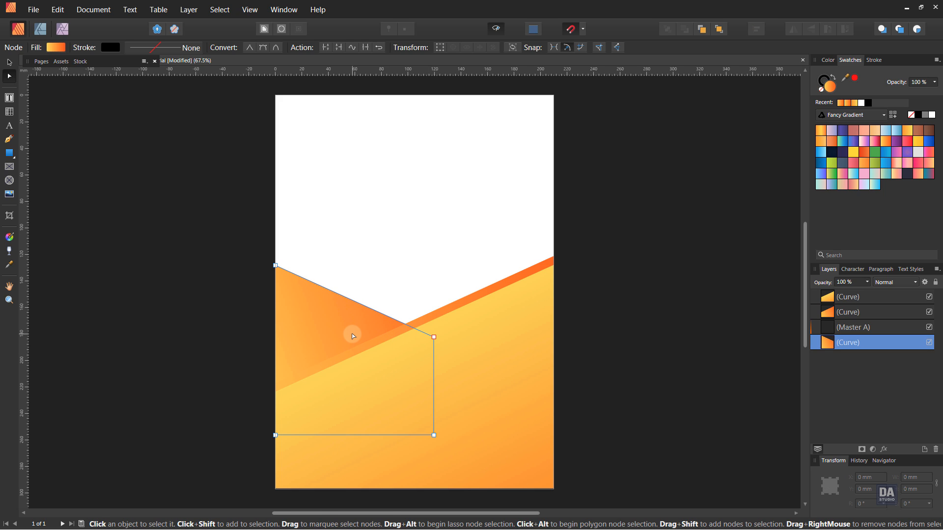
Redirect the rear left shape's gradient from yellow just above its top-left corner down to red-orange near its lower middle.
key(g)
drag(353, 381, 275, 267)
drag(275, 266, 330, 402)
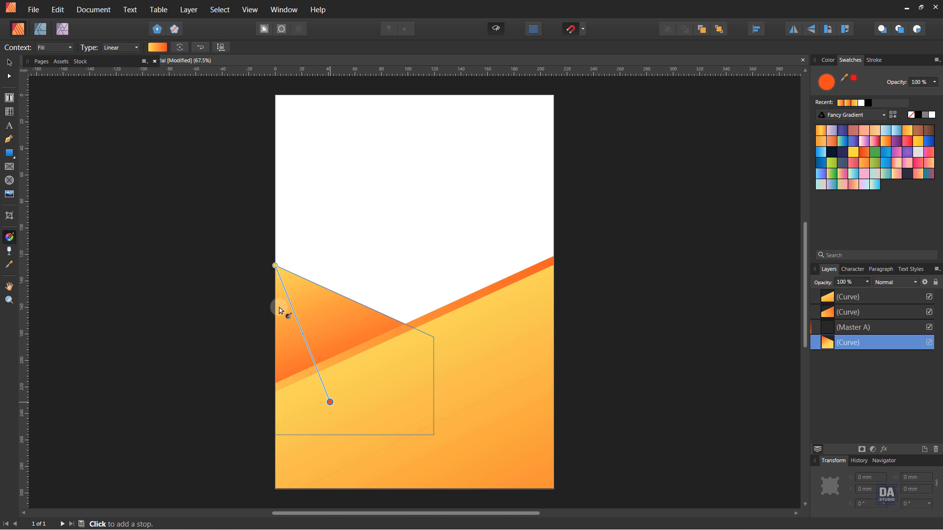
mouse_move(274, 266)
mouse_down()
mouse_move(265, 247)
mouse_move(271, 252)
mouse_up()
drag(330, 402, 340, 416)
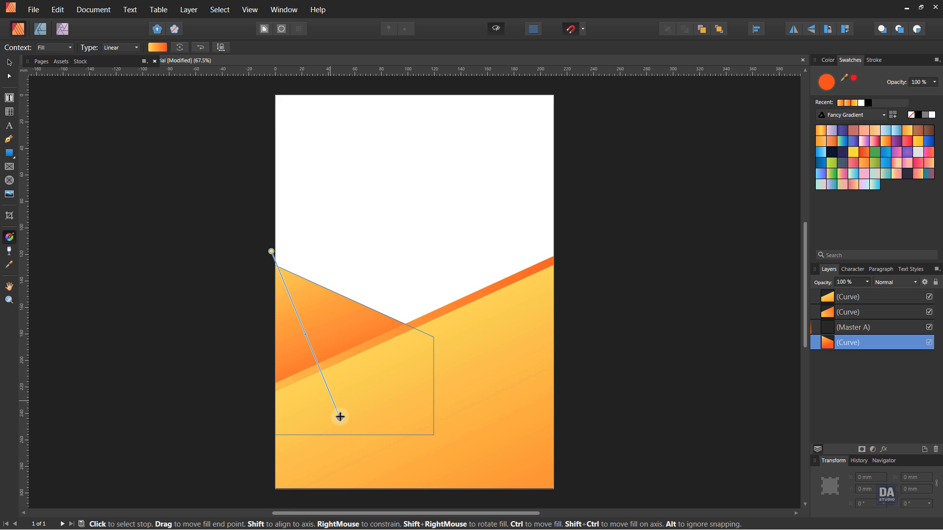
click(10, 63)
click(210, 286)
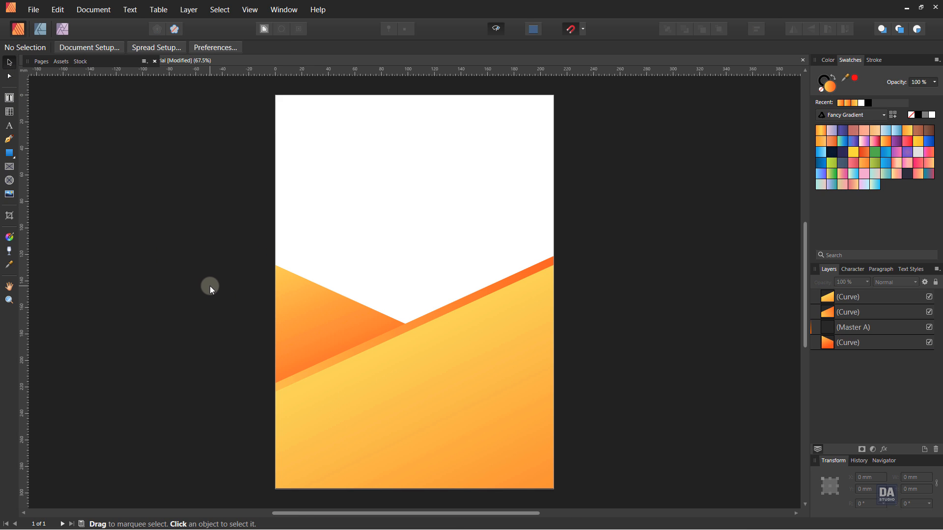
Select all the gradient shapes together and stretch them upward while keeping their lower edge on the page bottom.
drag(594, 211, 245, 490)
drag(414, 257, 414, 232)
click(644, 348)
Draw a full-width 210 mm rectangle along the page bottom, fill it with white and reduce its height to about 20.2 mm.
key(space)
drag(606, 386, 603, 347)
drag(568, 414, 615, 406)
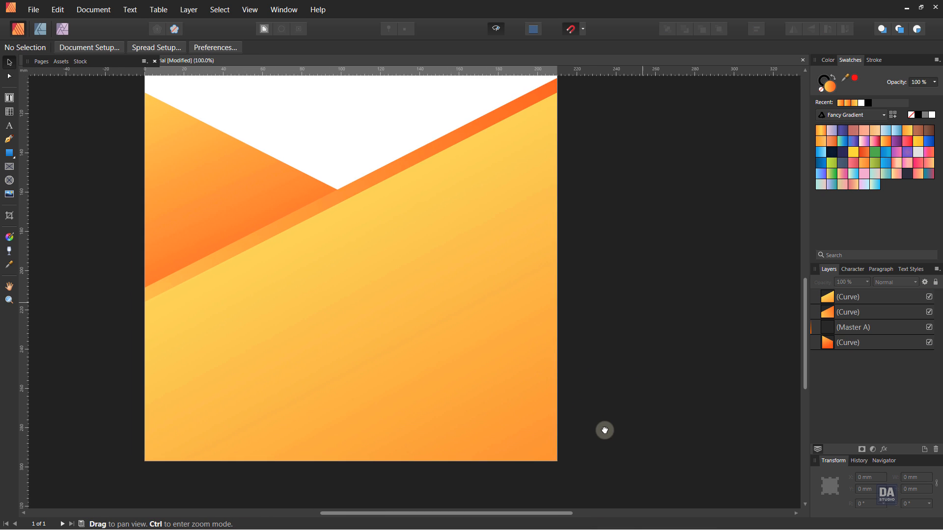
click(11, 155)
drag(152, 410, 562, 455)
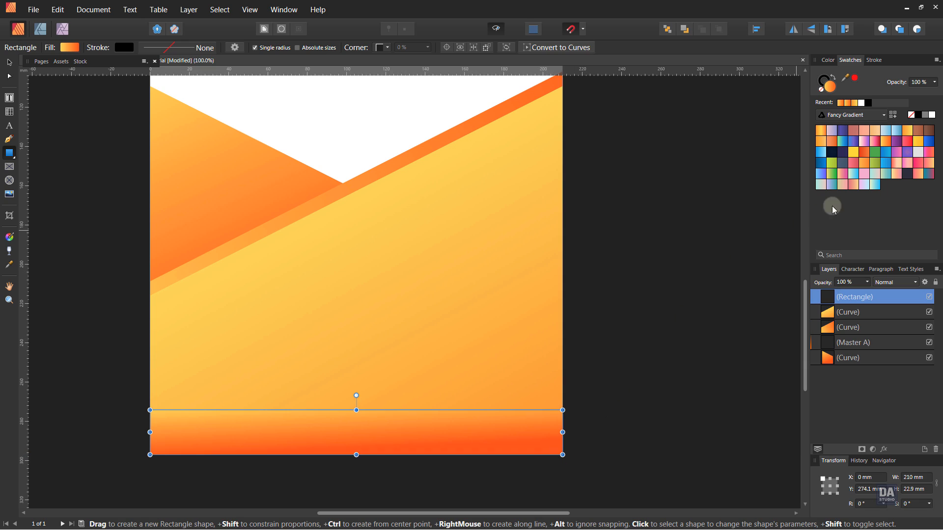
click(932, 115)
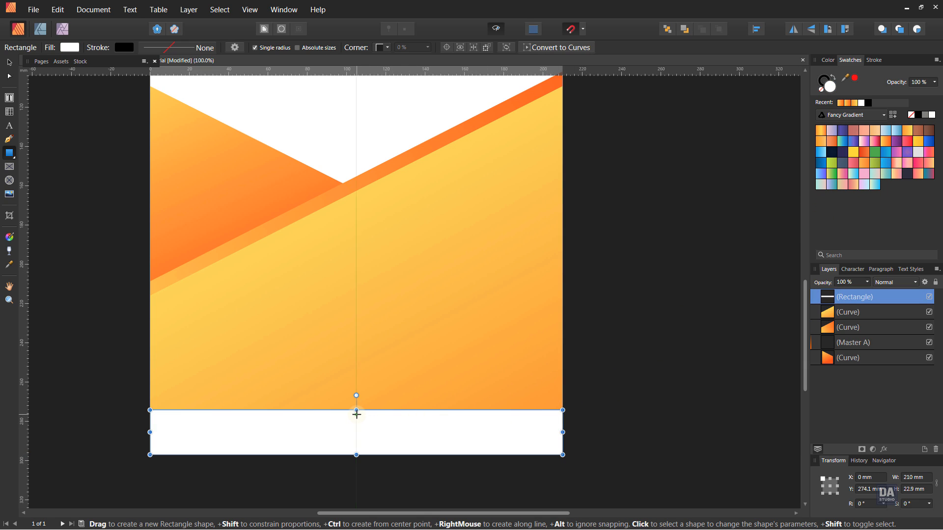
drag(357, 414, 356, 417)
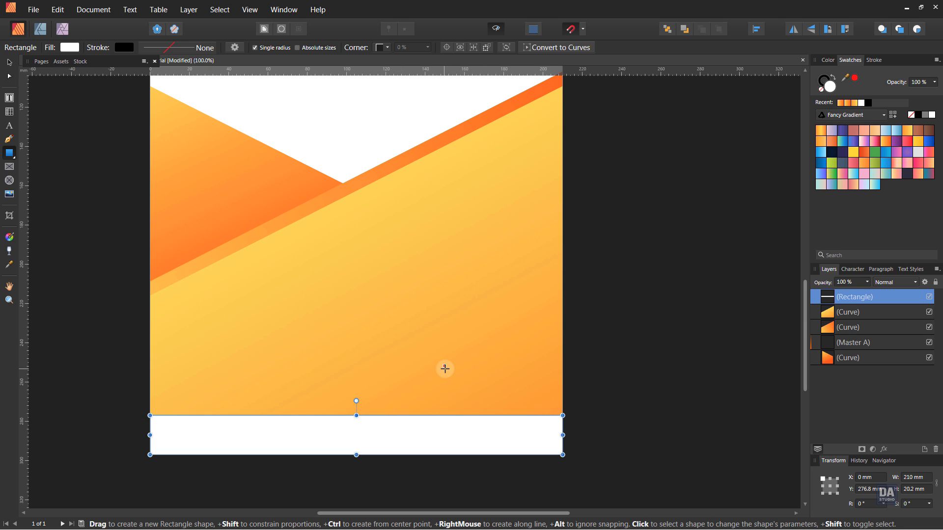
Draw a white rectangle about 59.7 × 21.5 mm at the page's right edge, overlapping the top of the white bottom strip.
drag(445, 368, 562, 423)
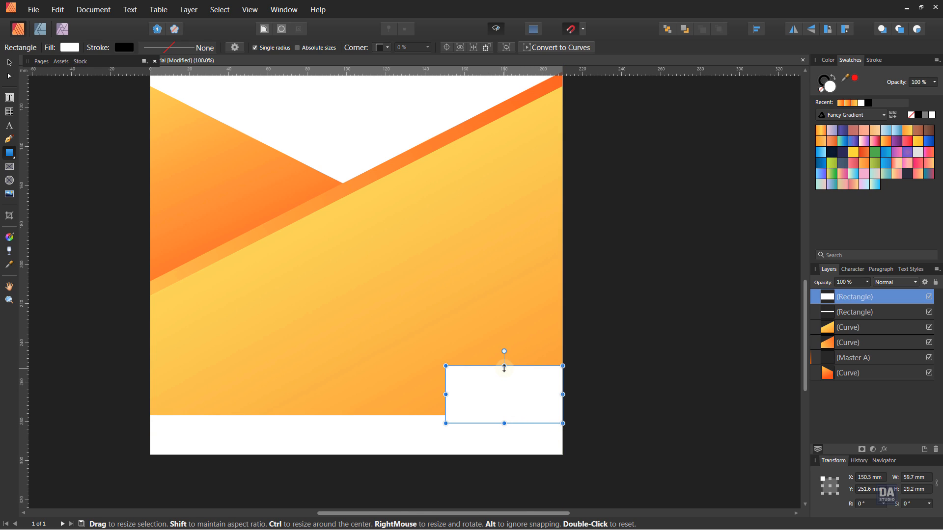
drag(504, 367, 506, 383)
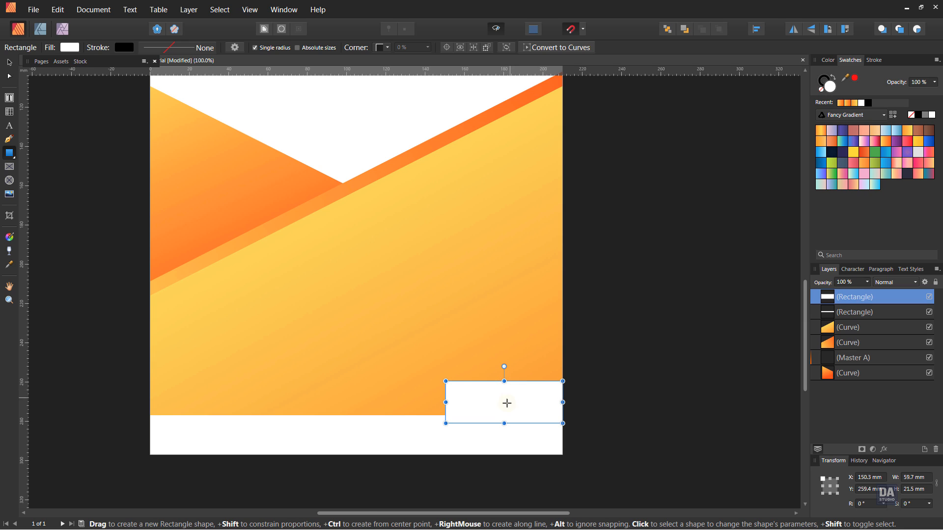
Select both white rectangles at the page bottom and merge them into a single shape with the Add operation.
key(v)
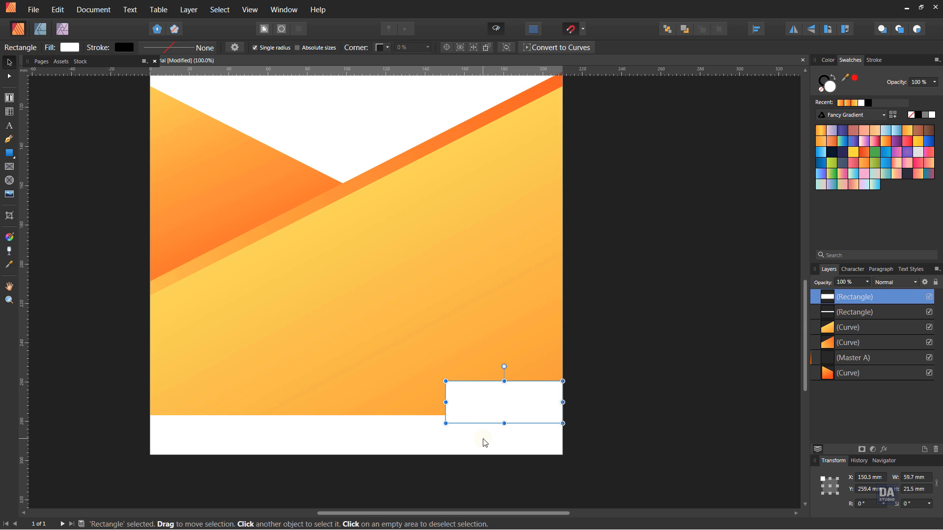
shift+click(484, 442)
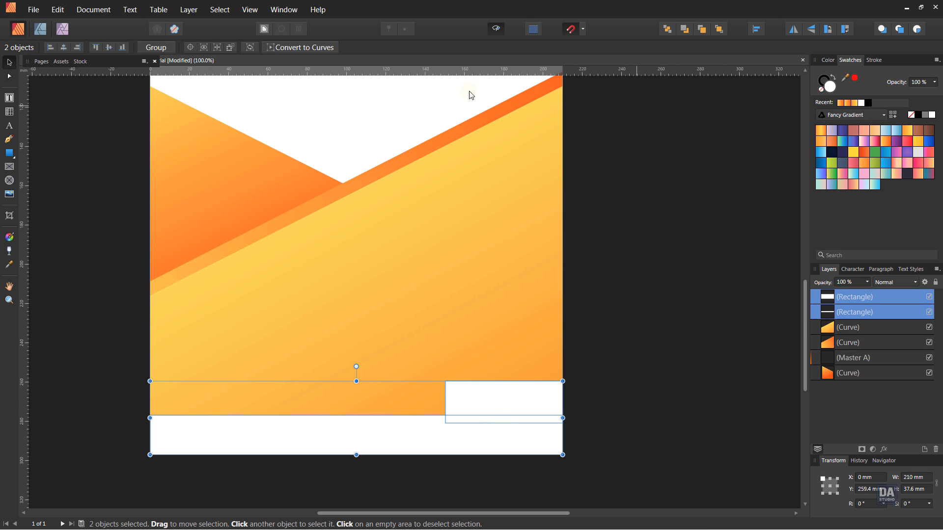
click(42, 29)
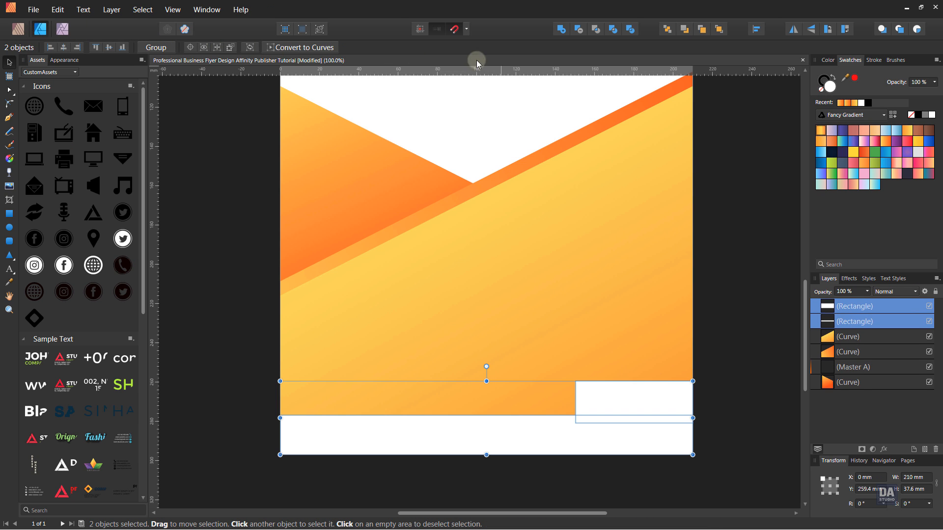
click(561, 31)
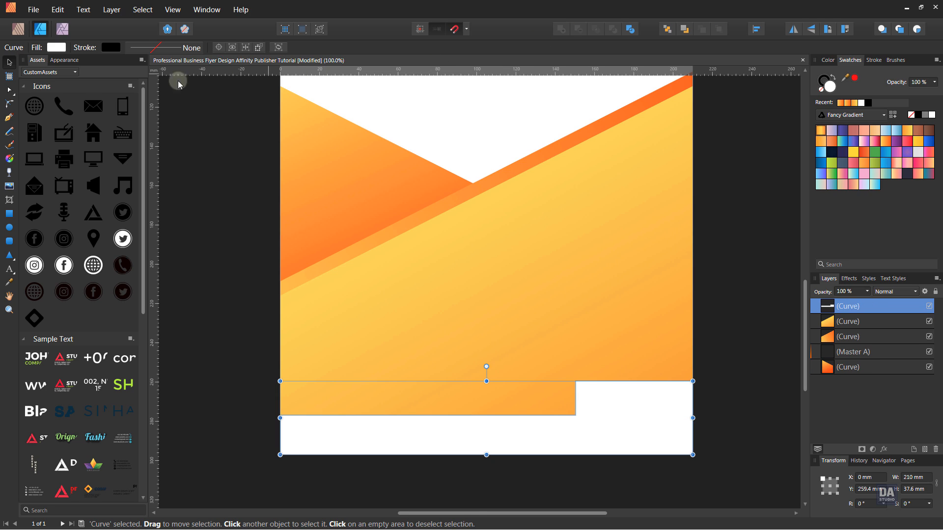
Round the upper and lower corners of the step in the merged white shape into a smooth S-curve.
click(10, 103)
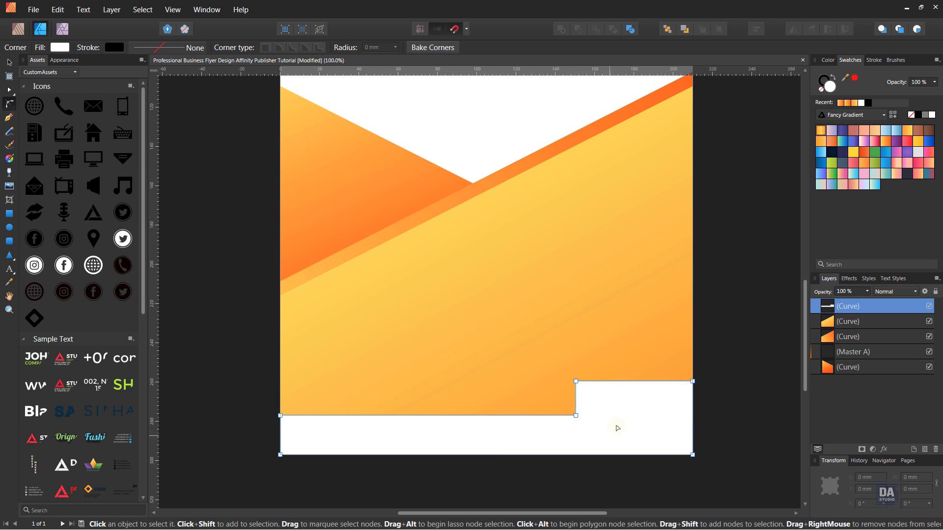
click(577, 382)
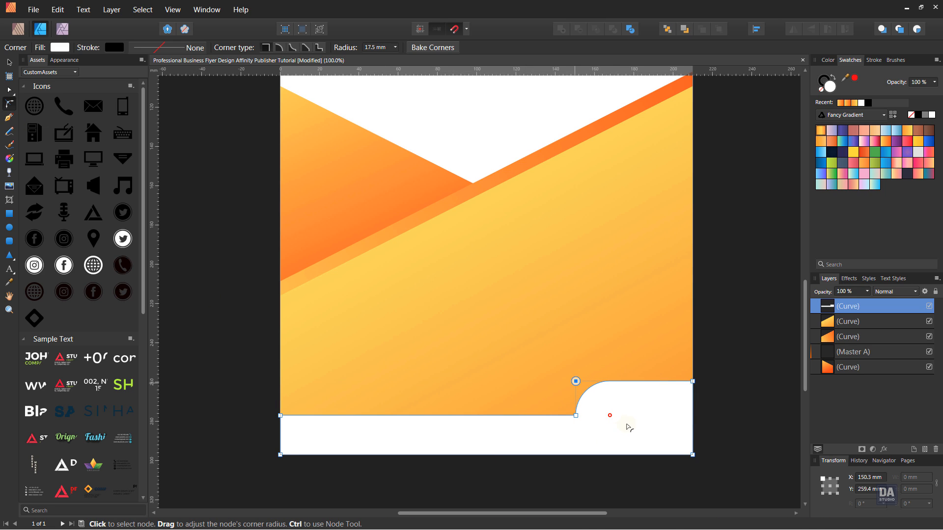
click(576, 415)
drag(567, 410, 511, 350)
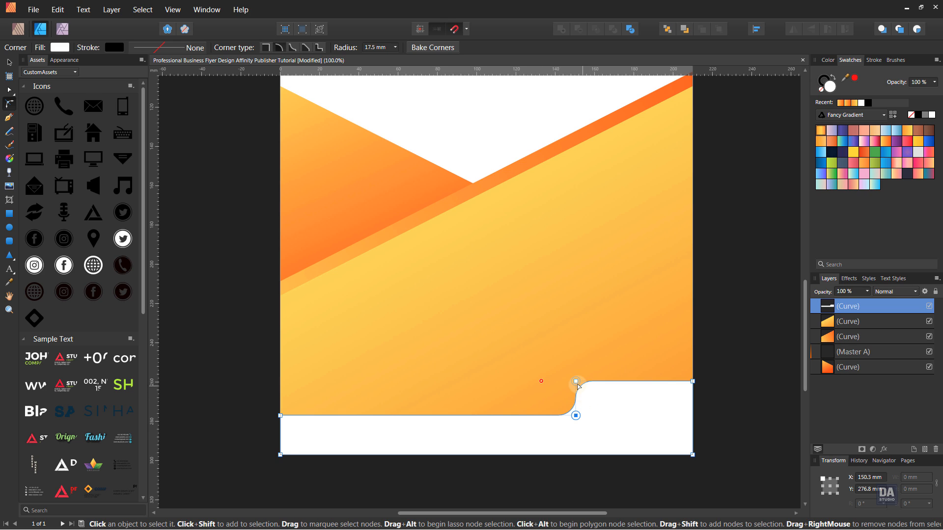
click(747, 415)
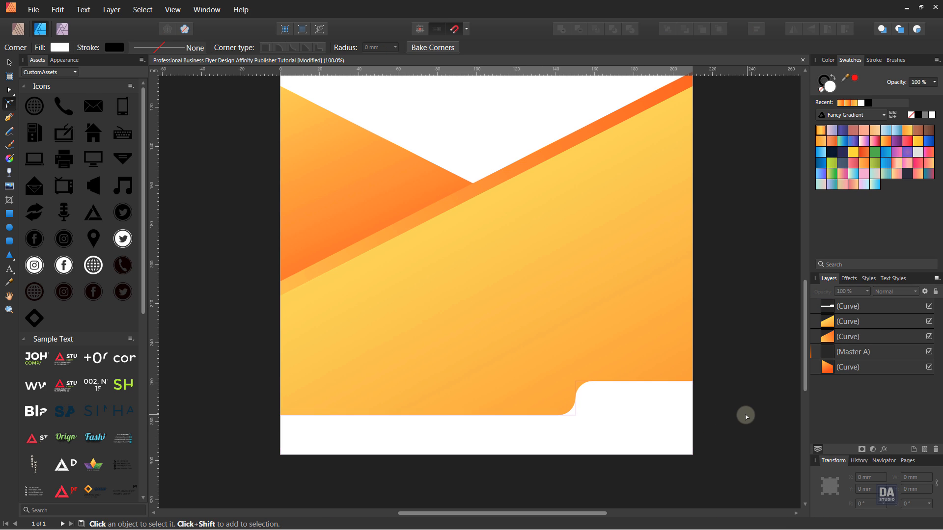
click(600, 418)
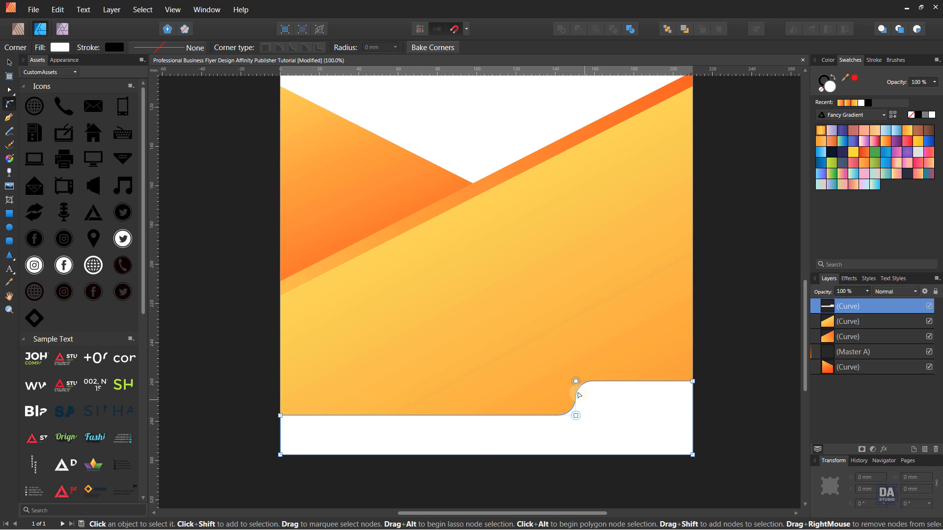
Reduce the white bottom shape's height to about 33.9 mm, keeping its lower edge on the page bottom.
key(v)
drag(486, 381, 489, 390)
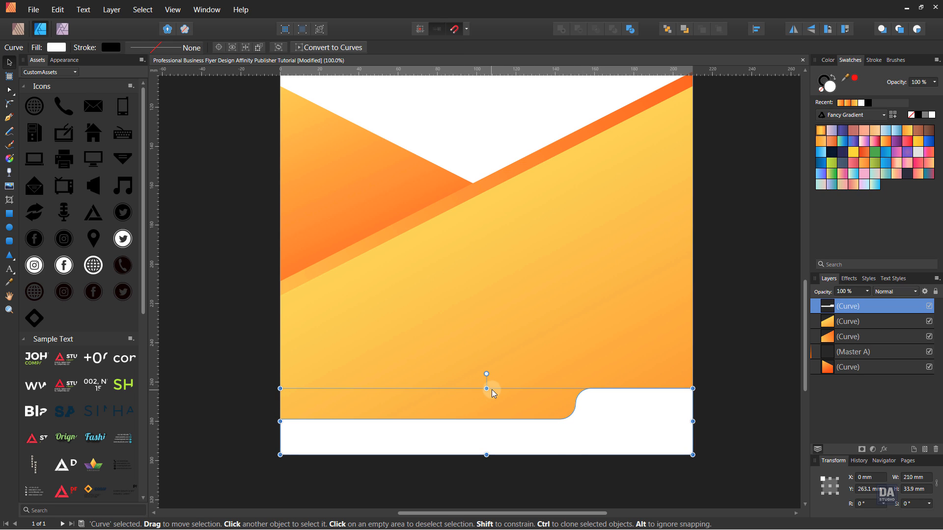
click(720, 422)
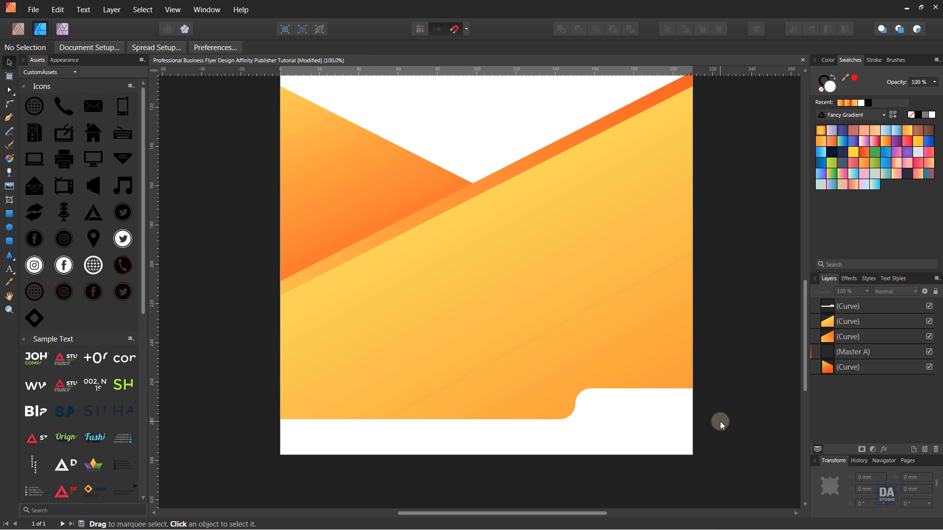
Spread the step's two rounded corner nodes apart horizontally to form a diagonal slope, with the upper node at about X 156.3 mm.
key(a)
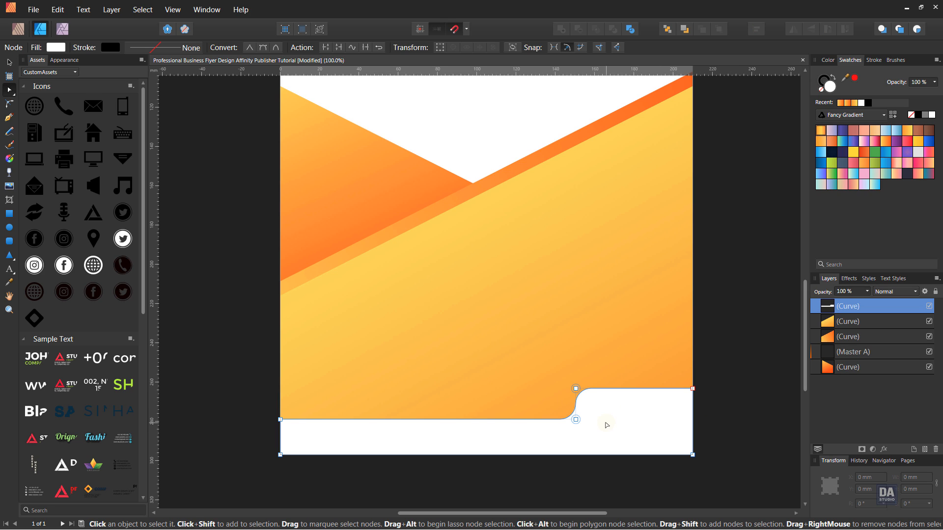
drag(576, 420, 564, 420)
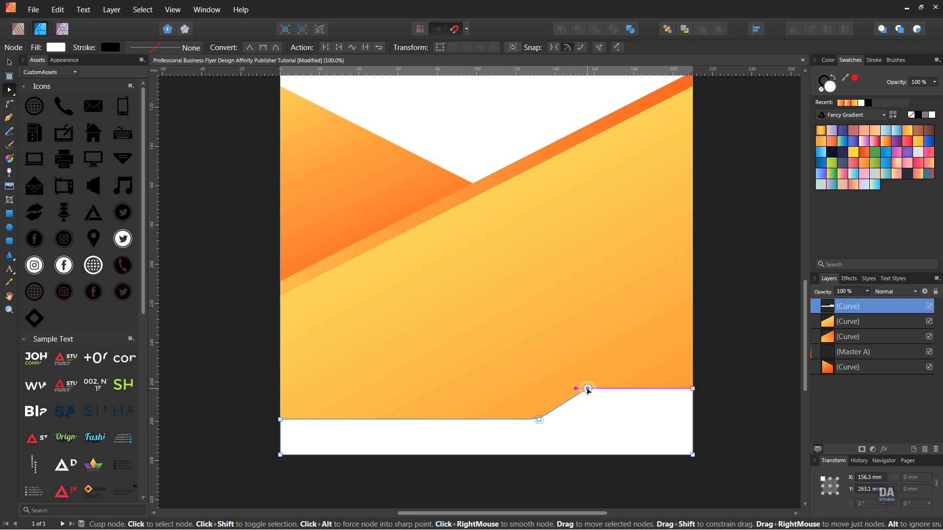
click(735, 423)
drag(719, 413, 521, 371)
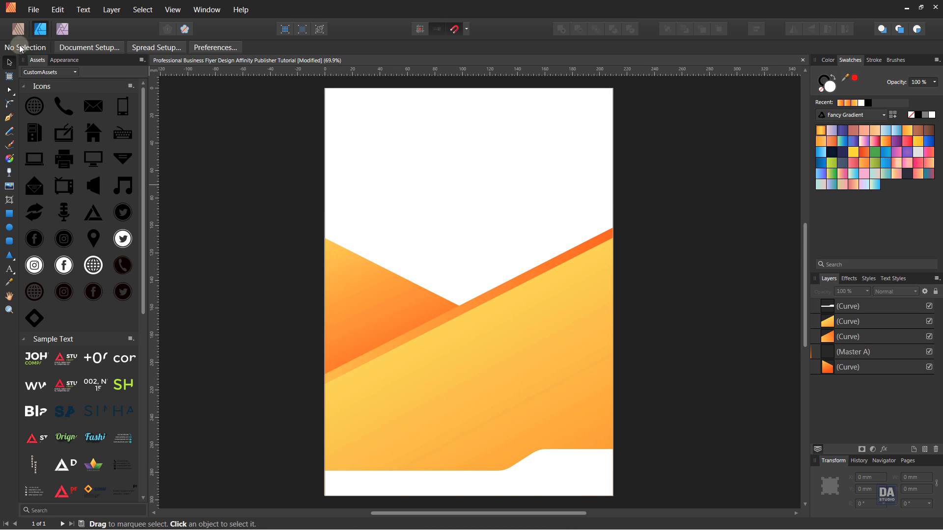
Return to the Publisher workspace, select the three gradient shapes together and stretch them slightly upward from the page bottom.
click(18, 28)
drag(297, 284, 431, 291)
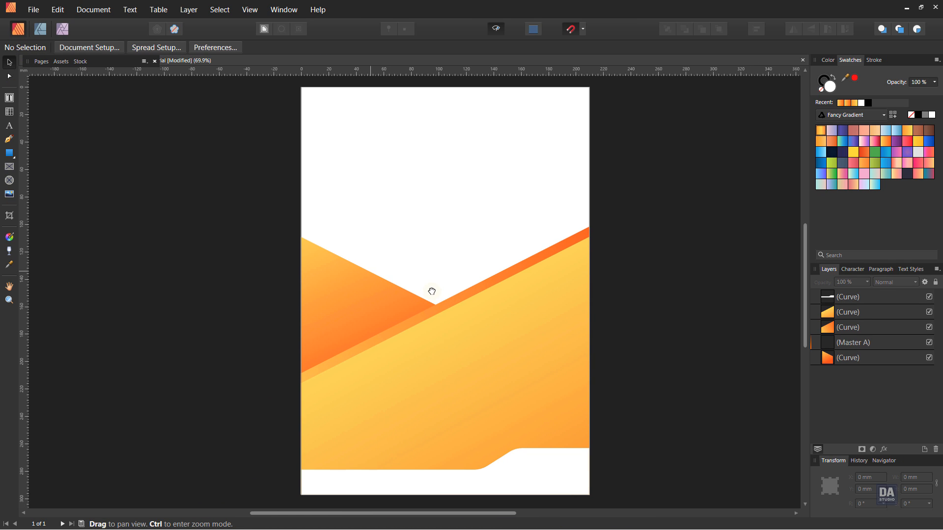
click(830, 358)
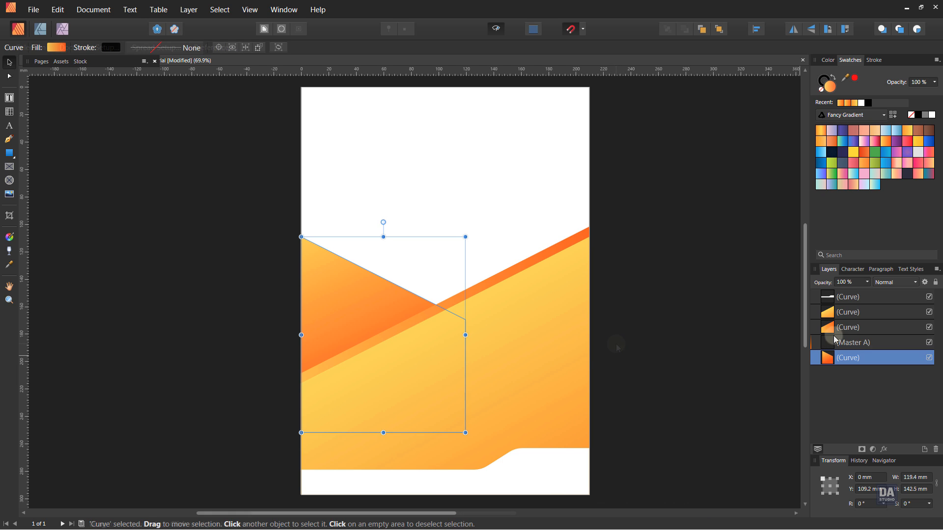
ctrl+click(835, 328)
ctrl+click(834, 314)
drag(445, 226, 445, 211)
click(631, 326)
Add artistic text reading "HEADLINE" over the right half of the large yellow-orange shape.
ctrl+click(499, 322)
drag(509, 349, 509, 313)
key(t)
click(454, 251)
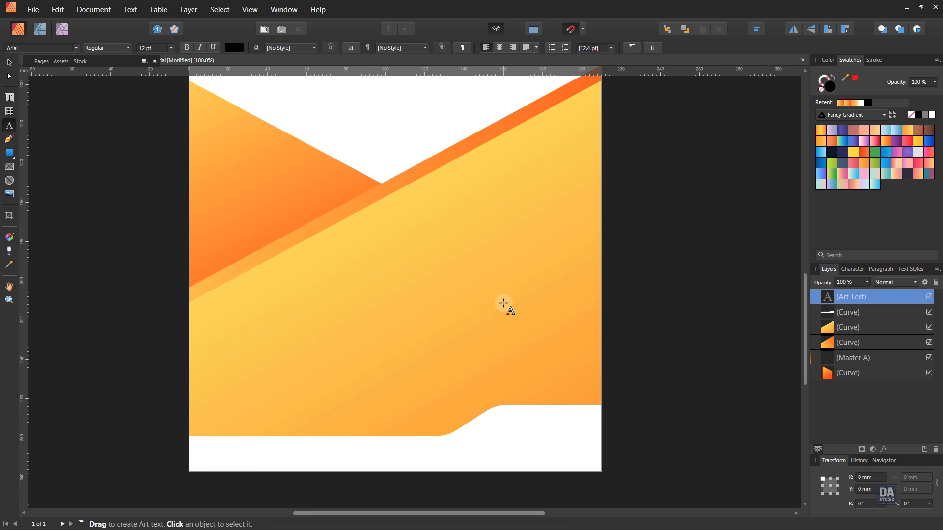
text(HEADLINE)
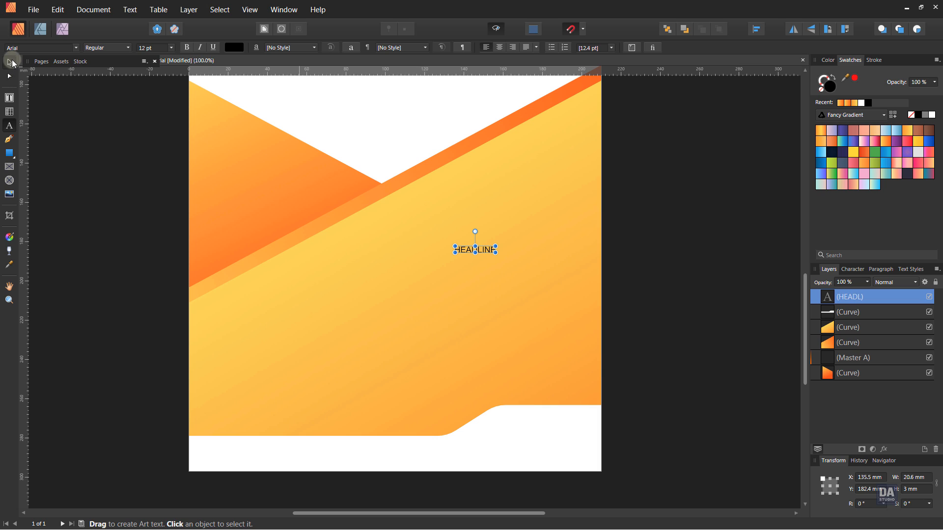
Set the headline in Bebas Neue Bold, enlarge it to about 47.3 pt and place it near X 124.3, Y 161.7 mm.
click(12, 64)
click(70, 46)
text(Bebas Neue)
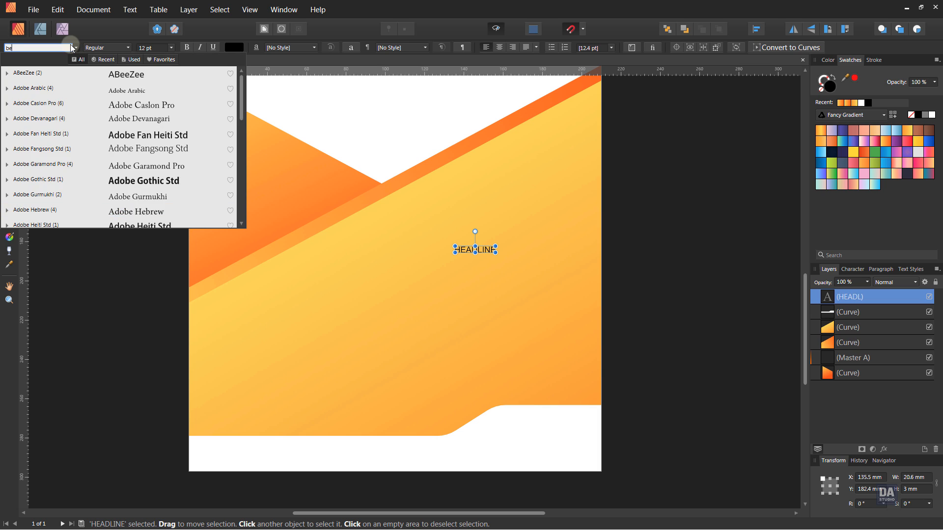
key(Return)
drag(484, 254, 551, 205)
drag(536, 195, 514, 223)
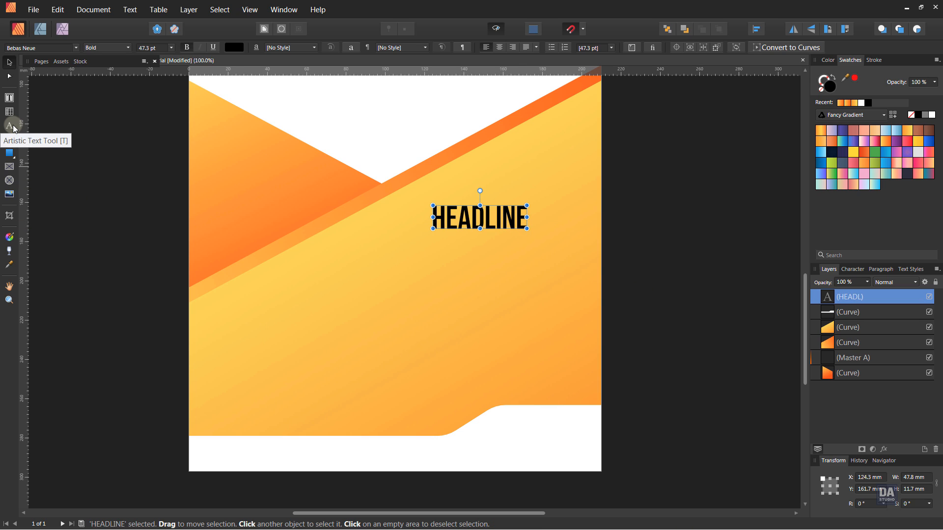
Draw a text frame about 77.1 × 29.8 mm directly under the headline and fill it with filler text.
click(9, 98)
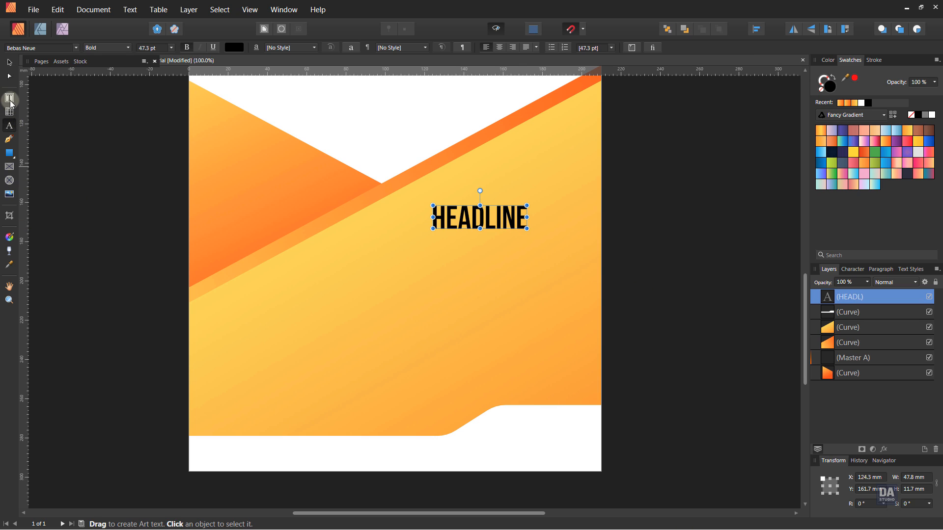
drag(433, 236, 585, 294)
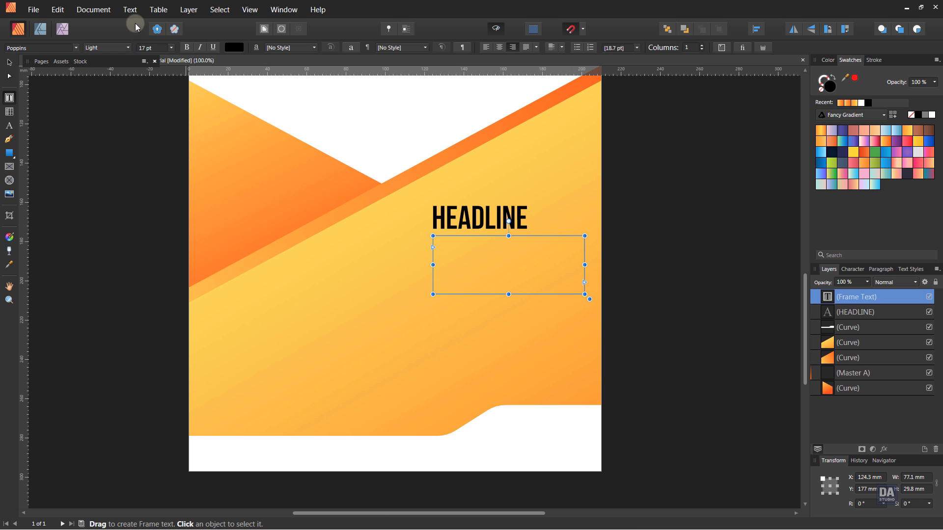
click(130, 9)
click(116, 264)
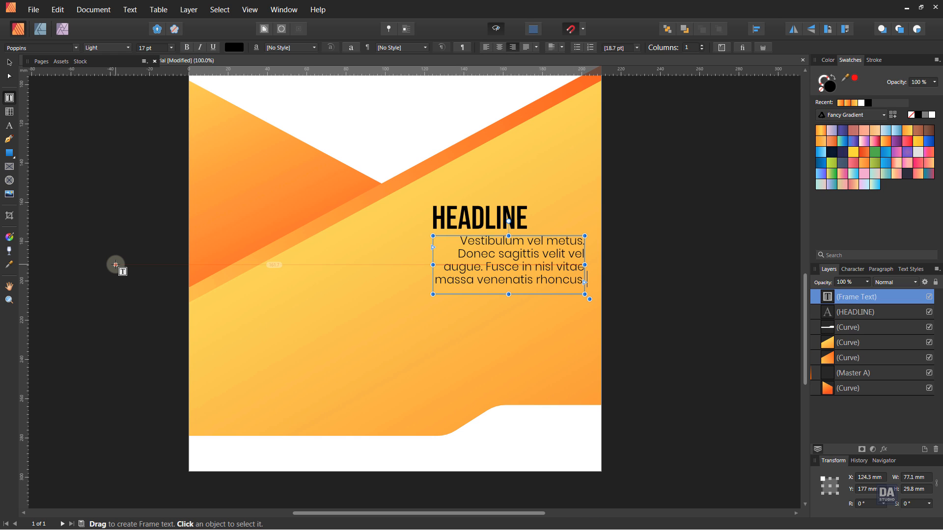
Format the filler paragraph as left-aligned Poppins Medium at 12 pt.
click(4, 63)
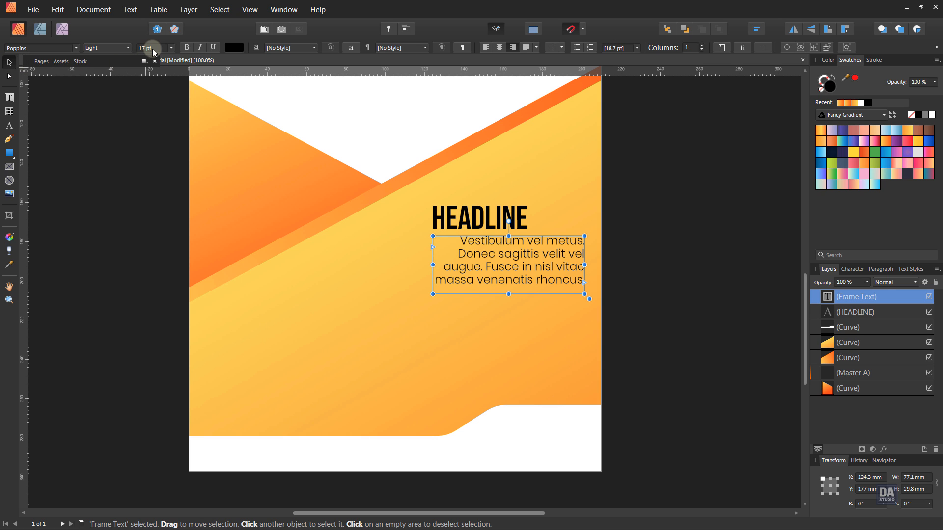
scroll(152, 48, up, 3)
click(486, 48)
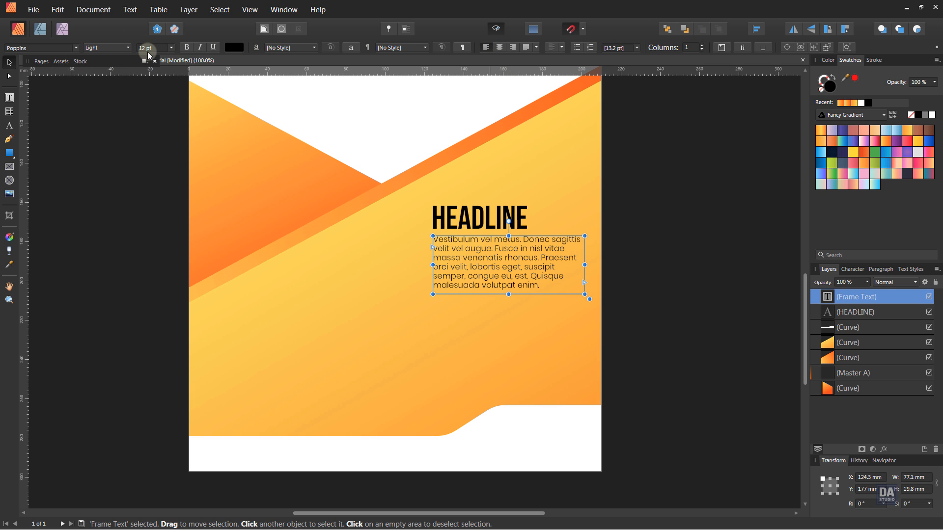
scroll(149, 51, up, 1)
click(125, 49)
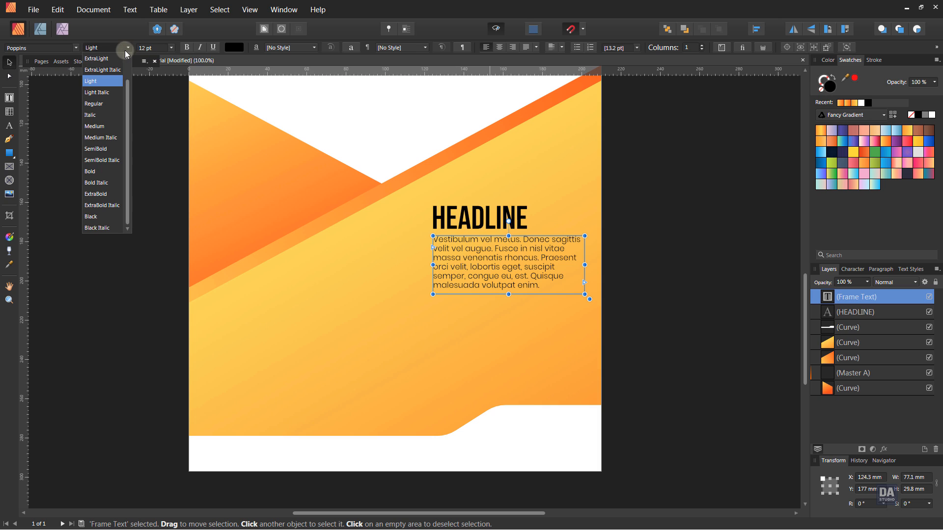
click(112, 127)
click(113, 127)
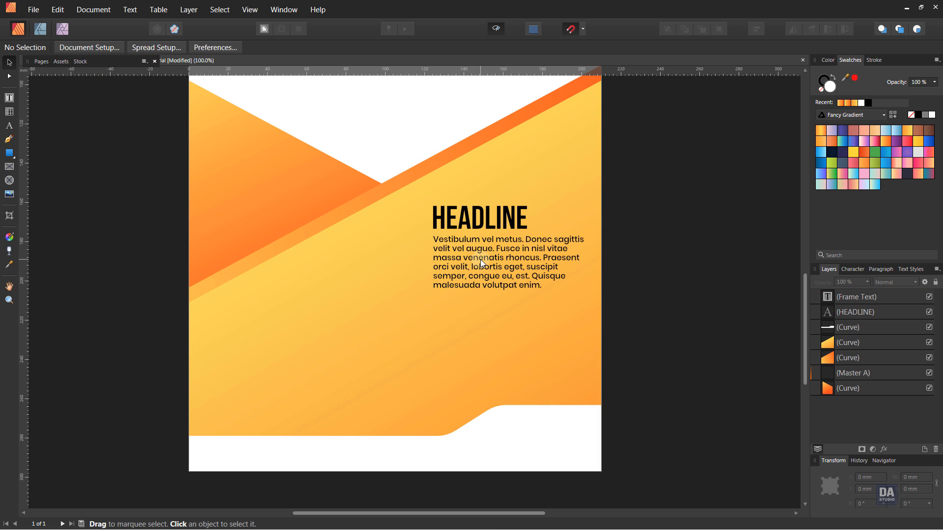
Select the headline and its paragraph together and move them slightly upward.
click(480, 259)
shift+click(478, 230)
drag(479, 234, 479, 225)
Nudge the paragraph up so it sits closer beneath the headline, leaving a small gap.
click(476, 254)
key(Up)
key(Up)
key(Up)
key(Up)
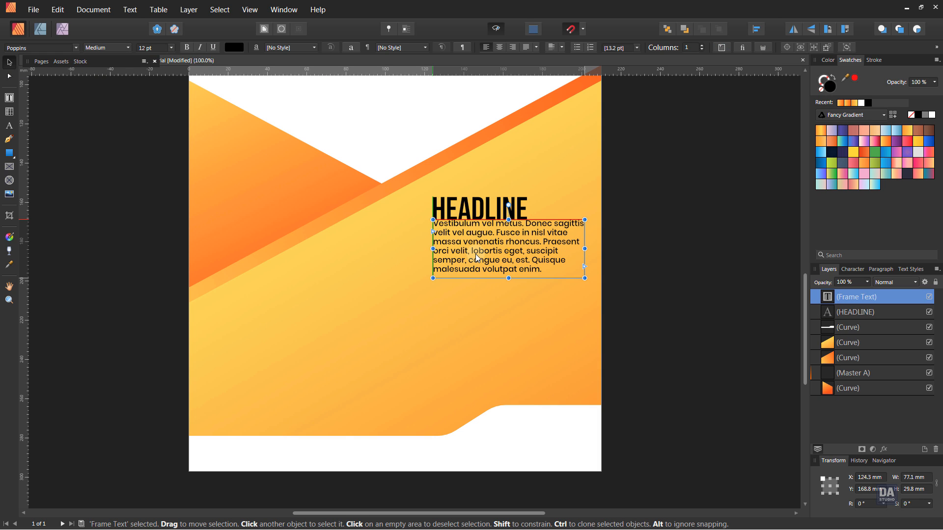
key(Down)
key(Down)
key(Down)
key(Down)
key(Down)
key(Up)
key(Up)
click(652, 294)
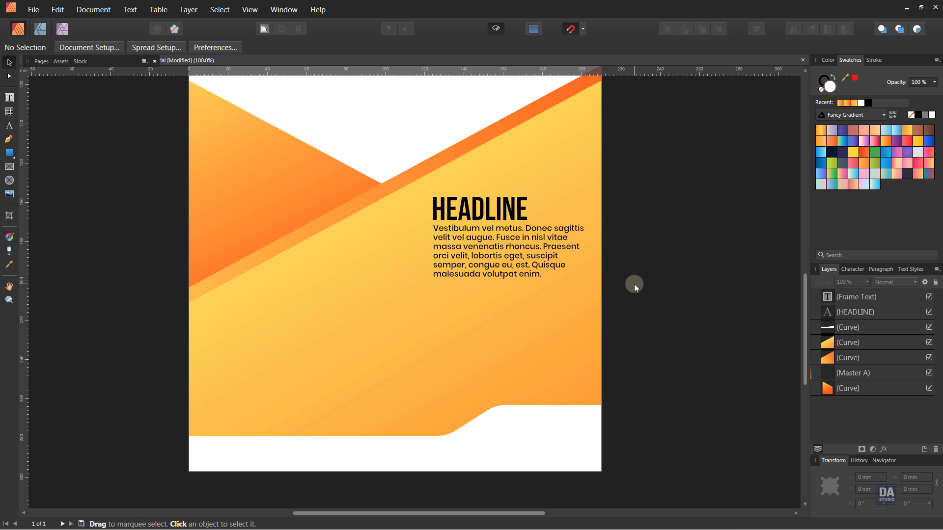
Duplicate the headline below the paragraph and change the copy's text to "SUB HEADLINE".
drag(500, 209, 496, 294)
double_click(496, 293)
click(436, 295)
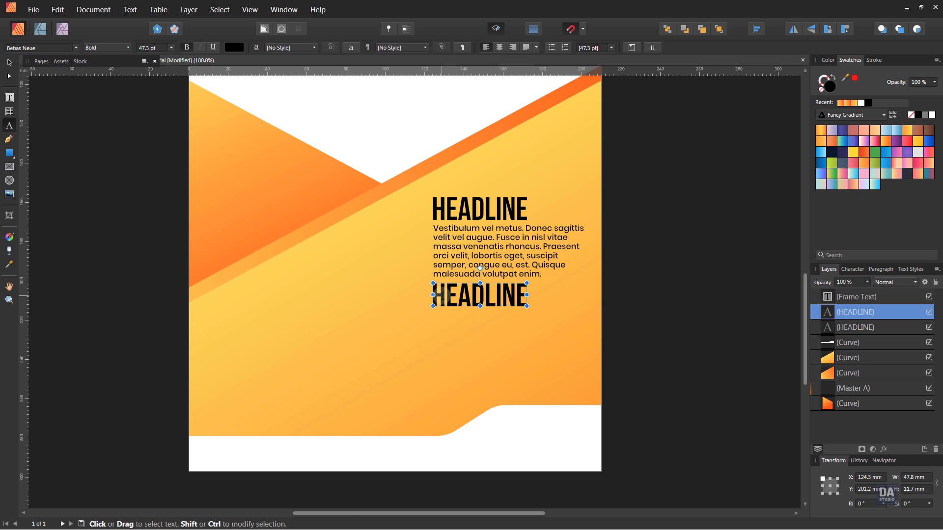
text(SUB)
click(10, 63)
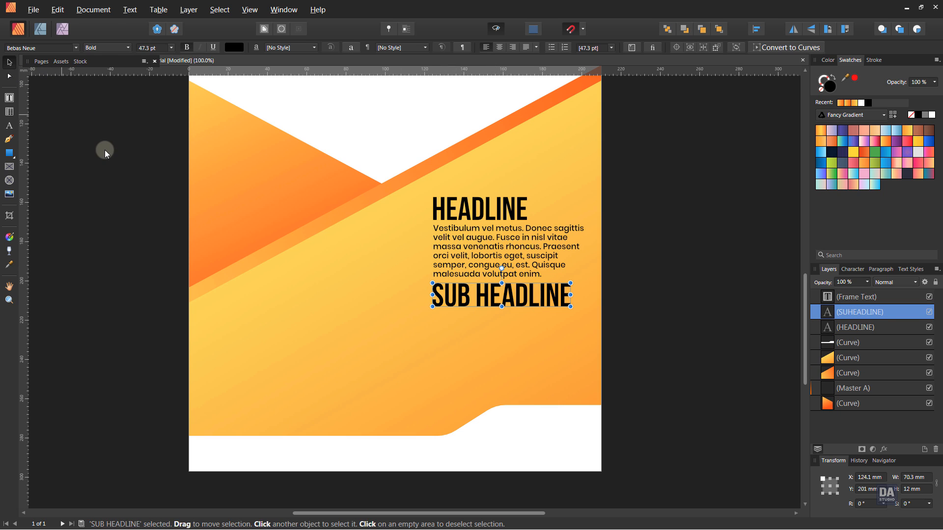
click(105, 151)
Duplicate the paragraph beneath the sub headline and shorten the copy to four lines.
click(448, 299)
drag(470, 270, 506, 353)
drag(642, 168, 478, 355)
click(661, 357)
drag(654, 359, 474, 314)
drag(479, 308, 451, 349)
drag(519, 380, 572, 391)
Draw a vertical line about 95.9 mm long at X 105 mm, to the left of the text blocks, with the Pen tool.
key(p)
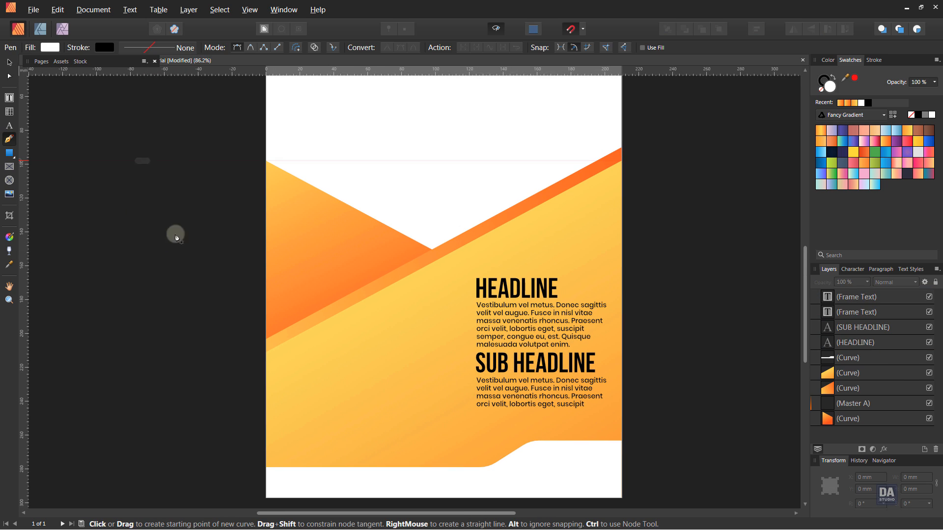
click(444, 283)
click(451, 445)
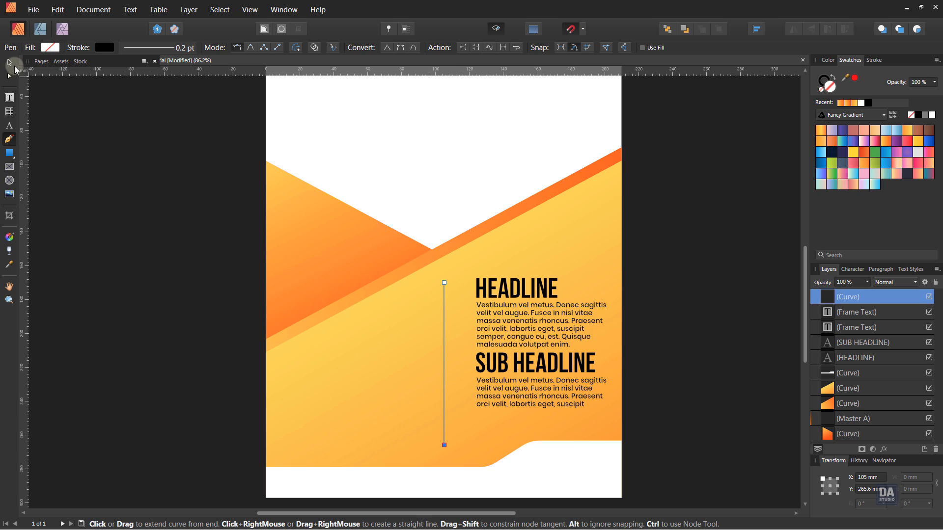
click(14, 66)
Set the vertical line's stroke width to 3 pt and bring up the colour swatches.
click(828, 60)
click(874, 59)
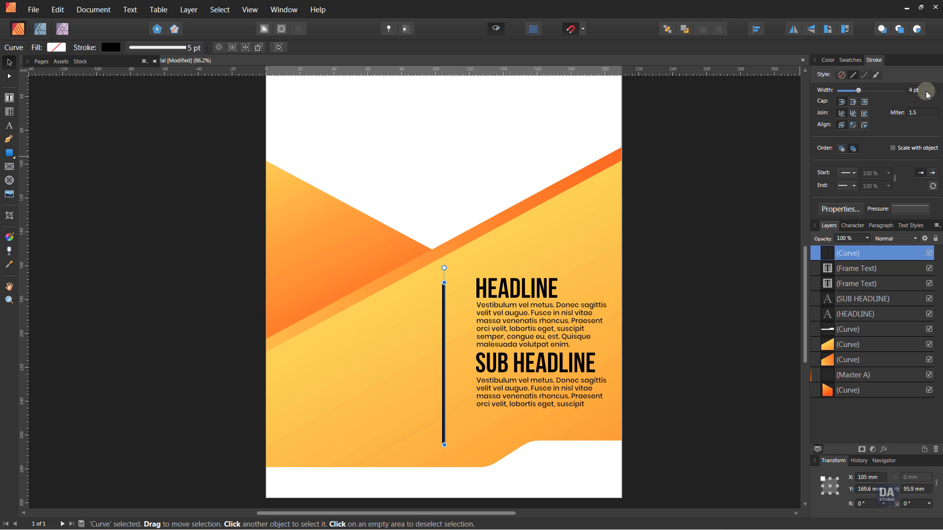
click(850, 60)
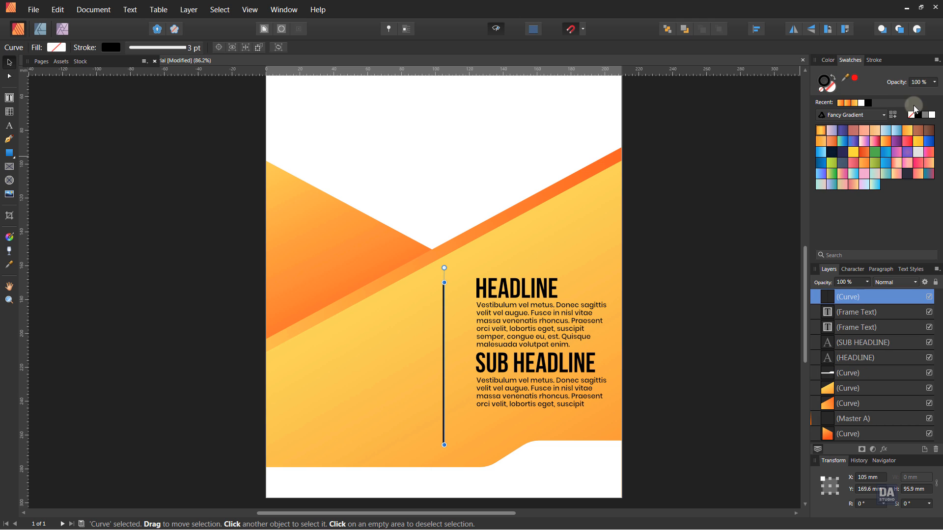
Make the vertical divider line white and shorten it to span from the headline to just below the last paragraph.
click(723, 258)
drag(686, 286, 463, 422)
mouse_move(499, 400)
mouse_down()
mouse_move(491, 400)
mouse_move(505, 405)
mouse_up()
click(641, 401)
drag(630, 391, 597, 379)
ctrl+click(456, 410)
drag(432, 448, 428, 383)
click(430, 387)
click(431, 387)
drag(670, 206, 514, 363)
click(429, 354)
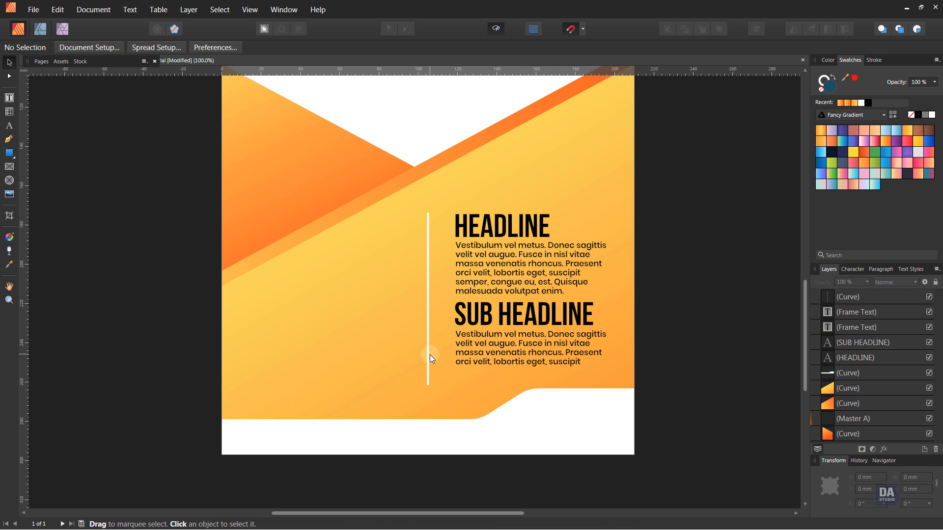
click(706, 381)
Place the contact row with web, phone and mail icons from the custom assets in the white footer.
scroll(360, 322, up, 3)
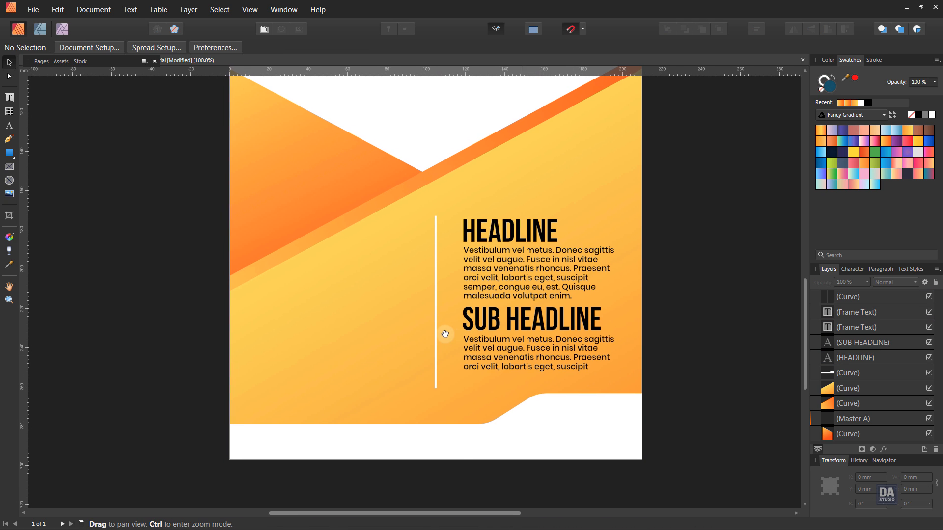
drag(388, 342, 379, 340)
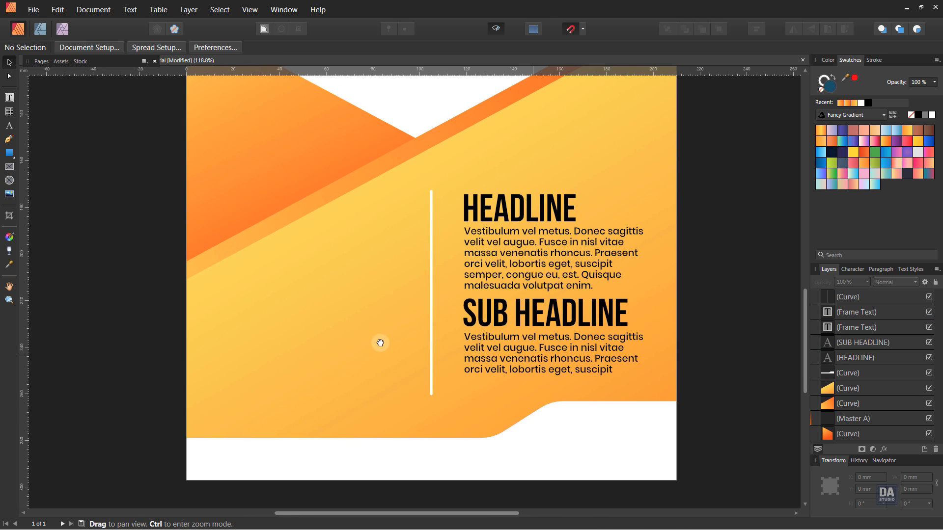
click(60, 61)
scroll(103, 395, down, 5)
drag(101, 396, 316, 459)
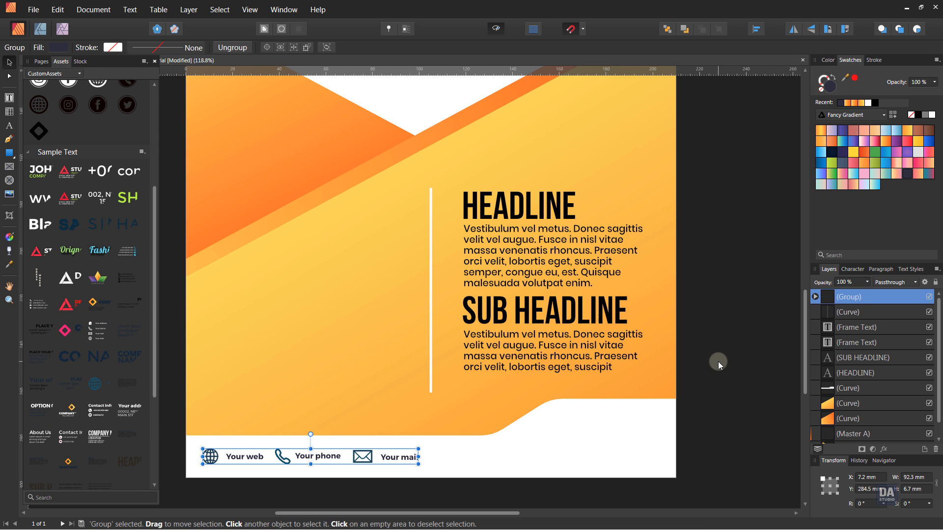
Recolour the headline, sub headline and both paragraphs dark navy.
drag(719, 365, 533, 204)
click(716, 305)
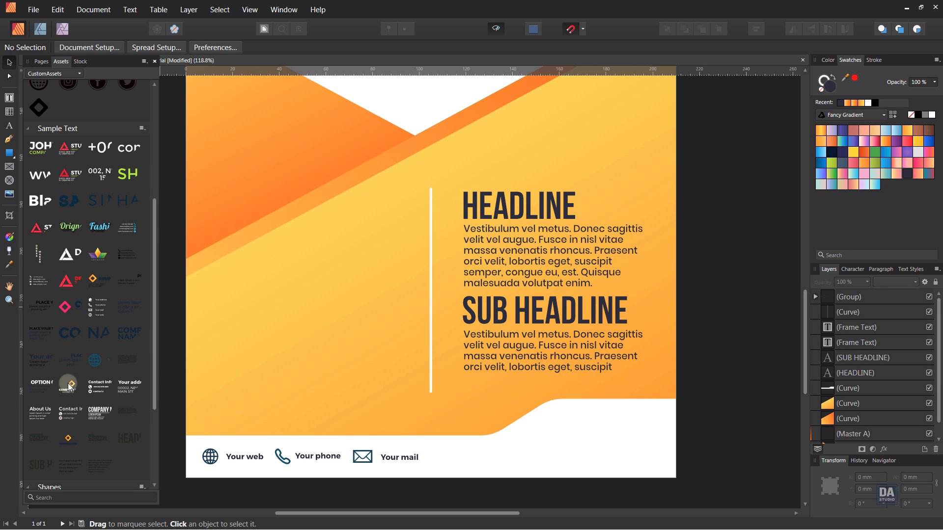
Place the OPTION 01 text asset left of the divider line and colour its heading dark navy.
drag(69, 387, 285, 285)
double_click(285, 284)
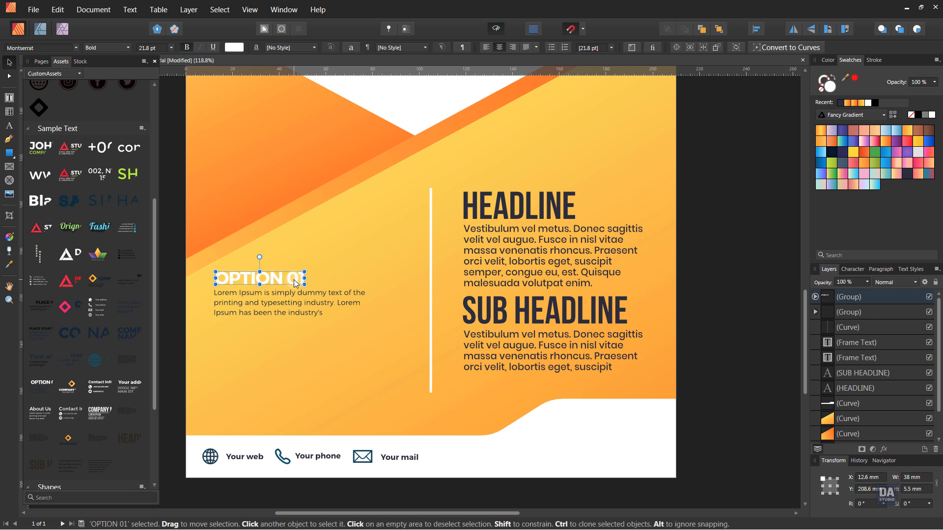
click(907, 174)
Colour the paragraph under OPTION 01 dark navy and give it a heavier font style.
click(326, 292)
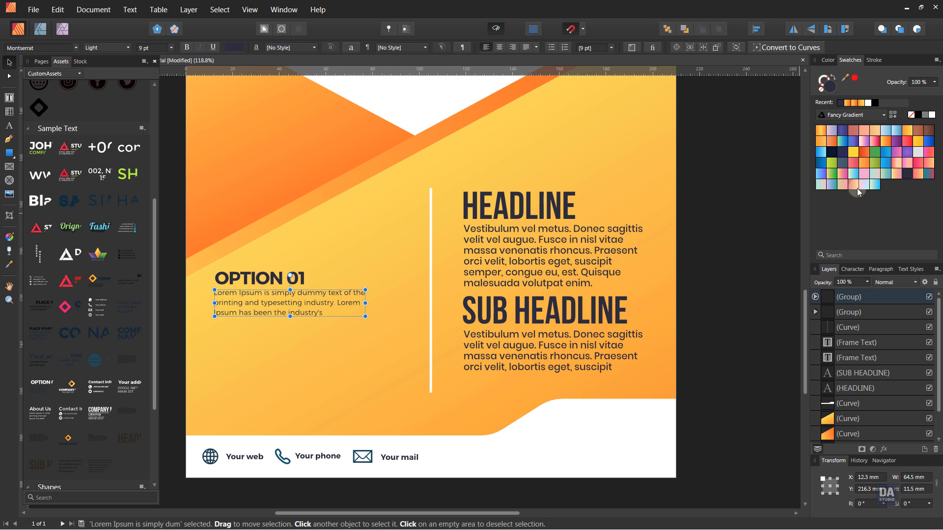
click(109, 51)
click(109, 93)
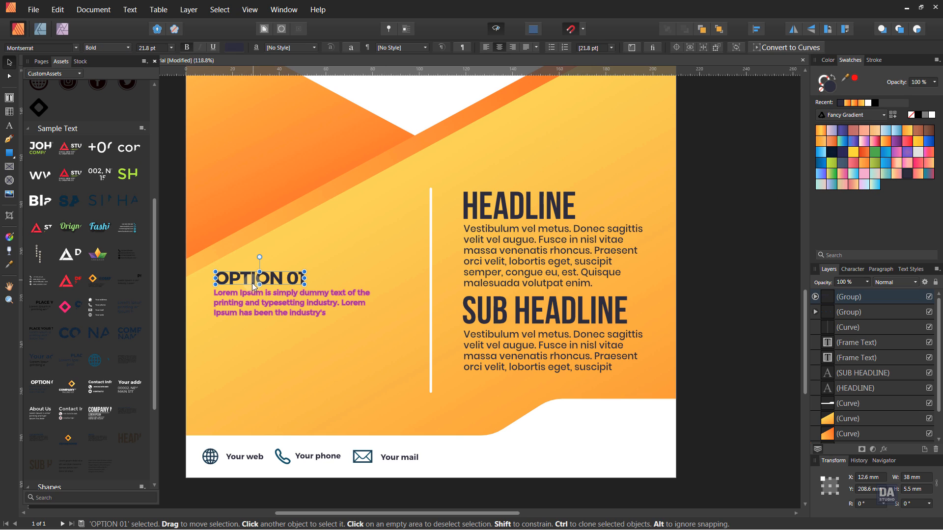
click(673, 358)
Duplicate the OPTION 01 block below itself and change the copy's heading to OPTION 02.
click(295, 300)
mouse_move(296, 300)
mouse_down()
mouse_move(297, 360)
mouse_move(305, 337)
mouse_up()
double_click(299, 341)
double_click(299, 344)
text(2)
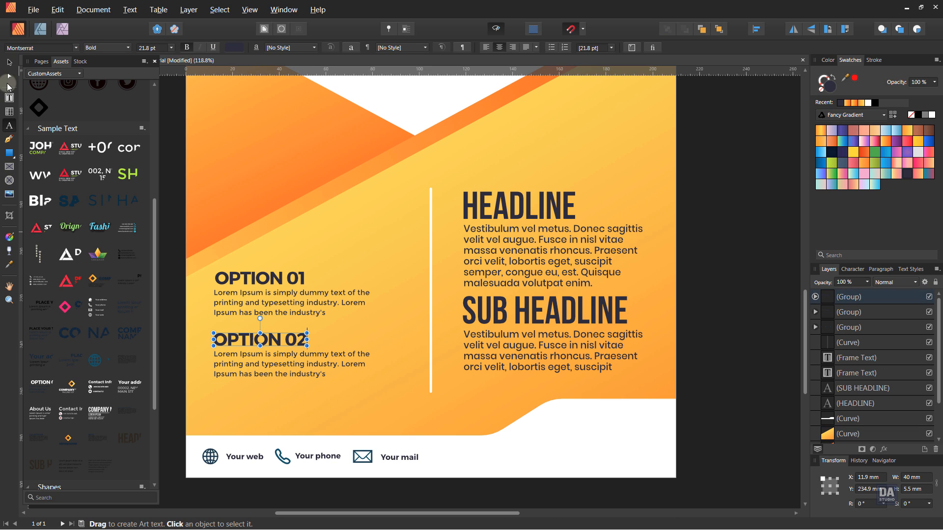
click(9, 62)
click(177, 343)
Align the left edges of the two option blocks and shift both slightly down beside the divider line.
click(266, 304)
double_click(268, 281)
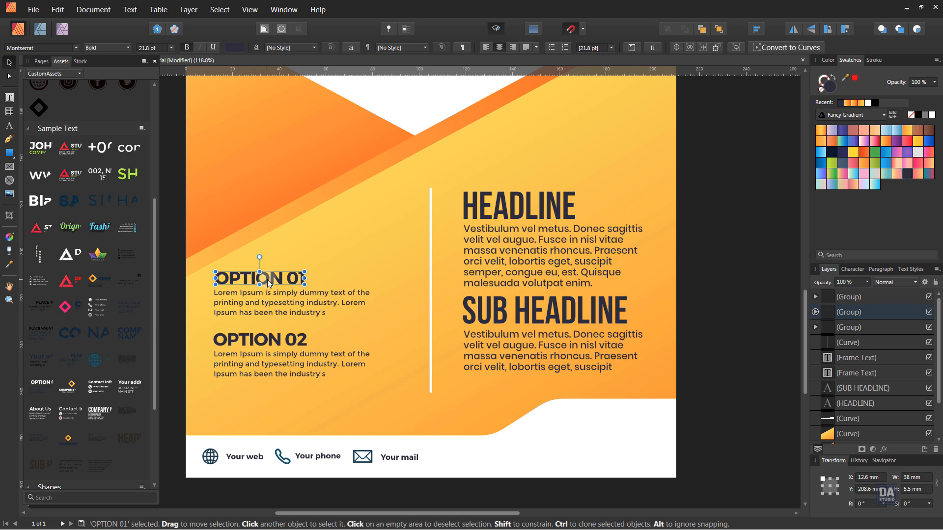
click(167, 381)
click(267, 357)
shift+click(278, 310)
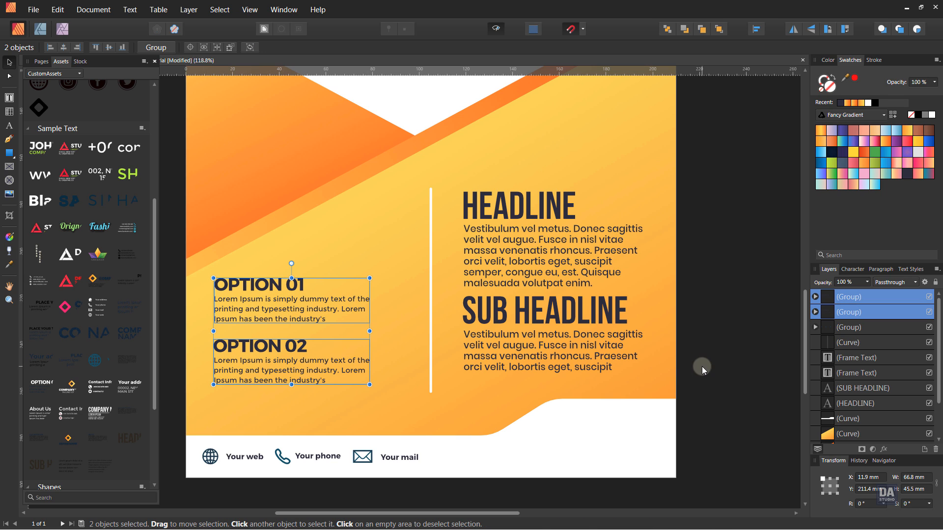
click(717, 394)
drag(430, 358, 426, 358)
click(720, 399)
drag(545, 373, 422, 329)
drag(458, 374, 428, 397)
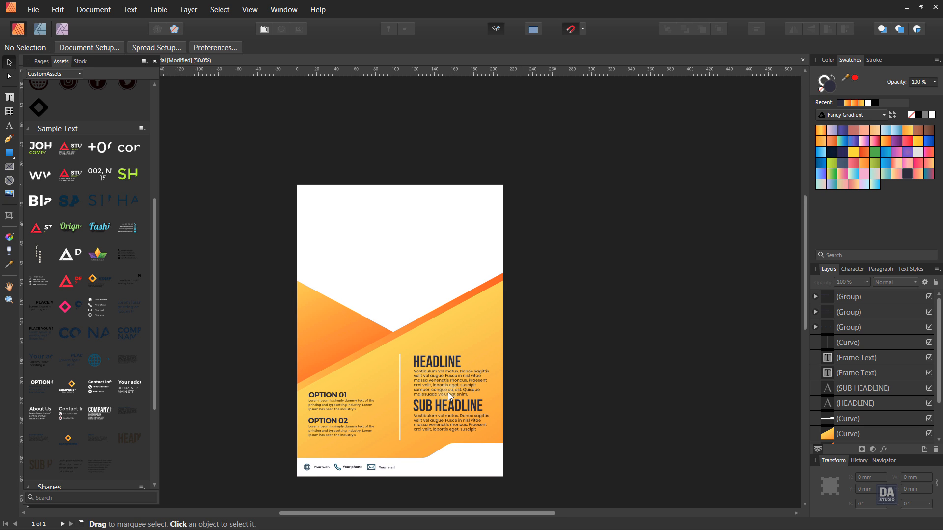
Place the orange diamond BRAND NAME logo asset in the raised right part of the footer, about 45.2 mm wide.
drag(487, 459, 593, 417)
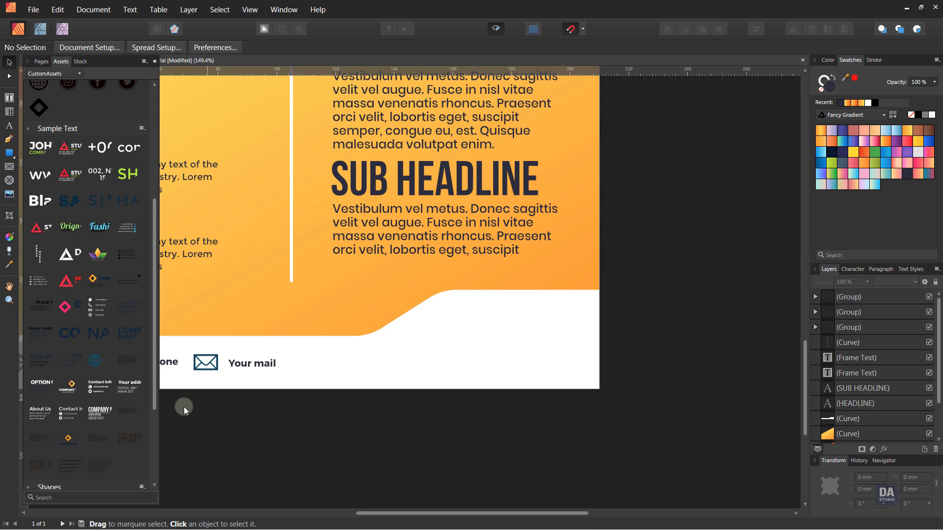
drag(126, 438, 564, 371)
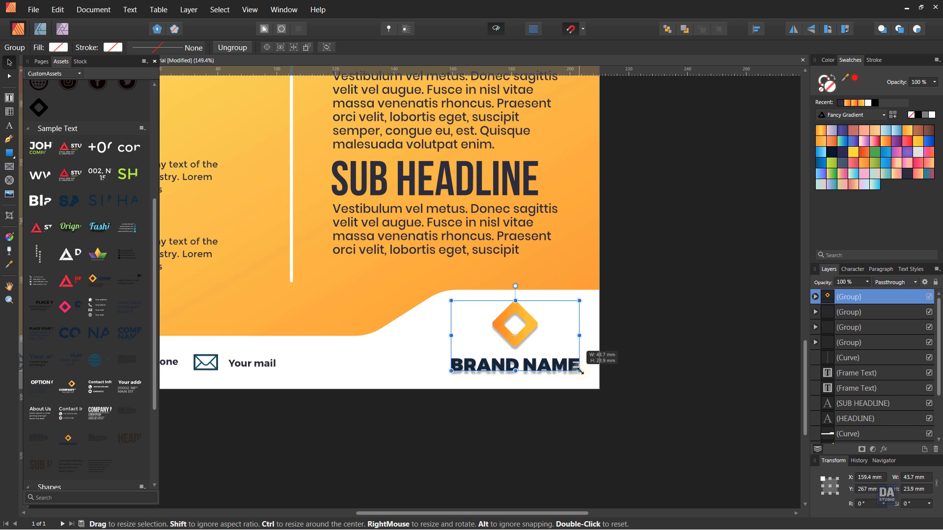
double_click(561, 369)
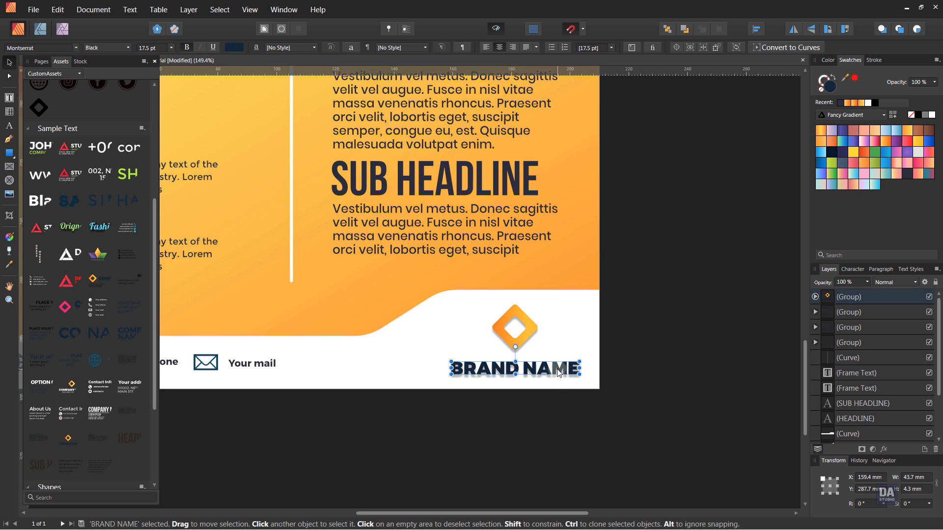
click(530, 330)
click(606, 370)
click(565, 366)
drag(580, 372, 547, 365)
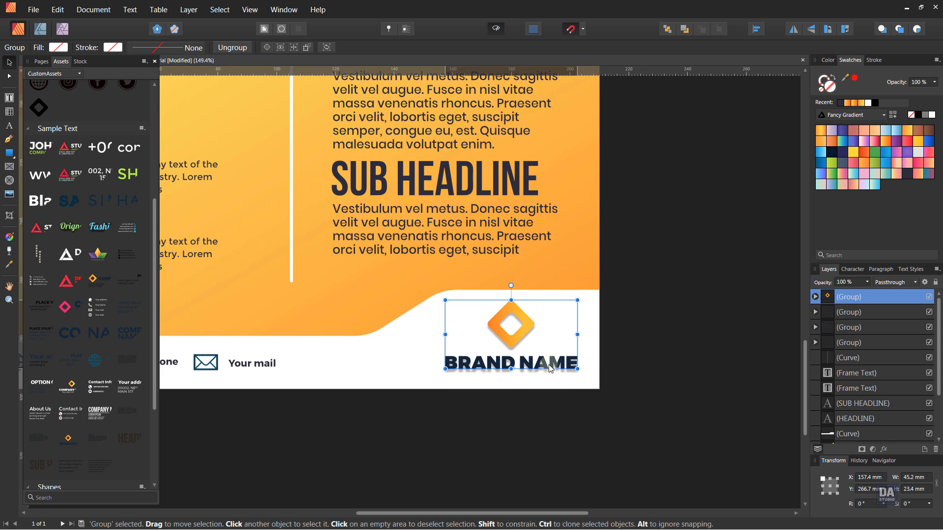
click(656, 378)
key(space)
drag(458, 304, 563, 382)
drag(563, 383, 275, 260)
drag(449, 251, 415, 318)
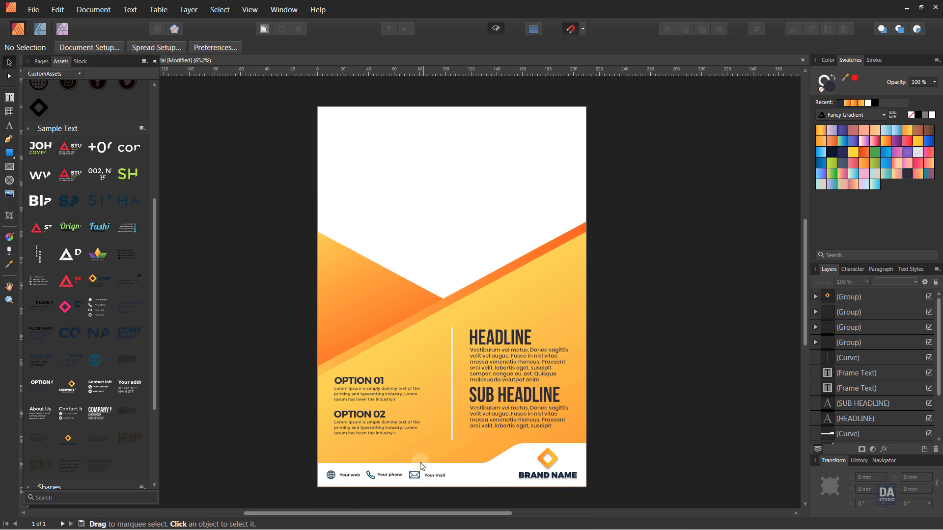
Move the web, phone and mail contact row slightly to the right within the white footer.
click(420, 467)
click(419, 474)
drag(418, 473, 426, 474)
click(292, 424)
key(space)
drag(459, 360, 452, 369)
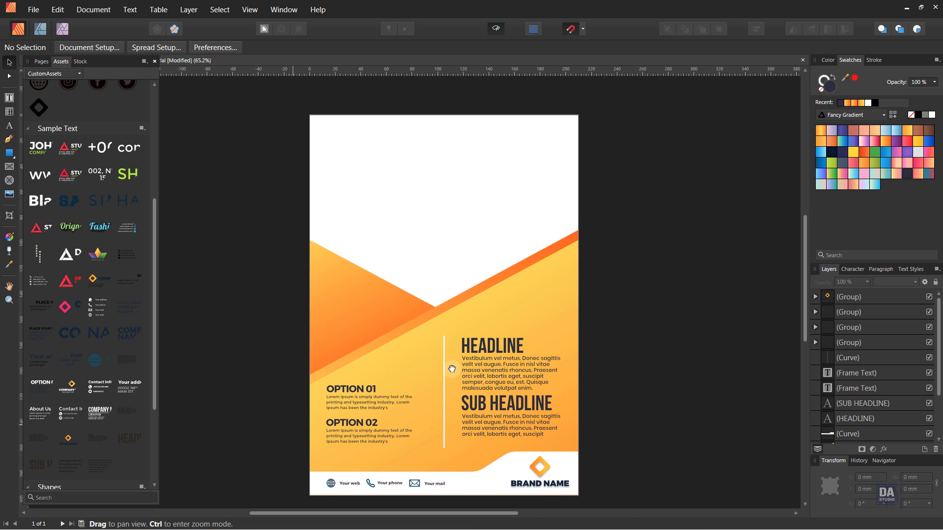
Place the stock photo of joined fists, about 244.9 × 158.5 mm, over the upper page behind all other objects.
click(79, 61)
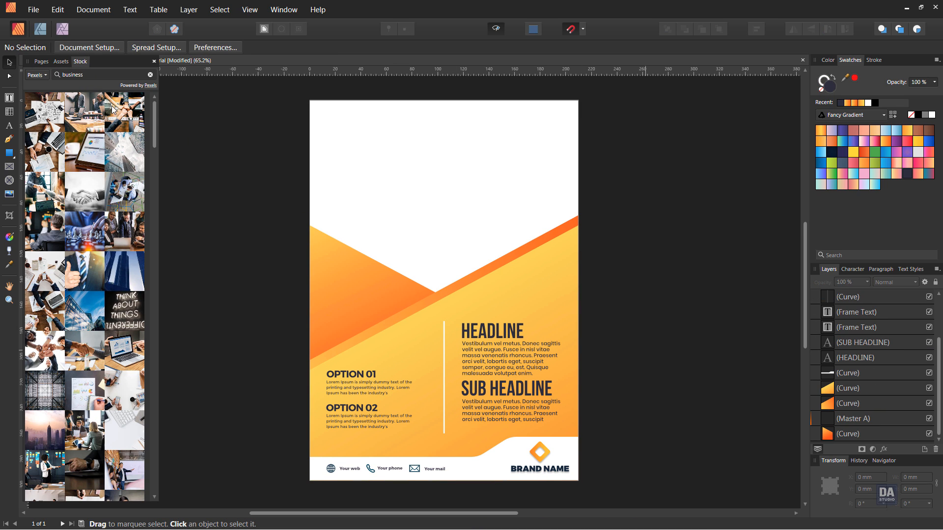
drag(113, 109, 438, 198)
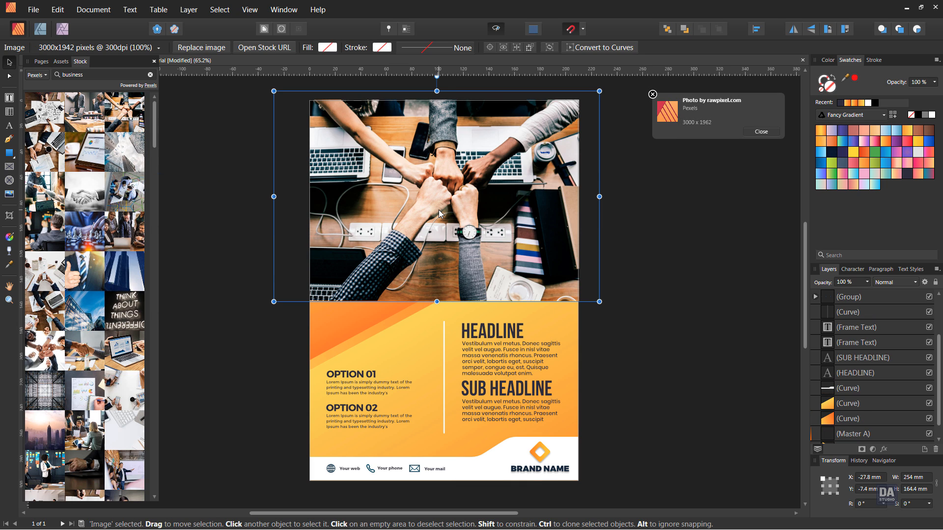
key(ctrl+shift+bracketleft)
drag(599, 302, 593, 300)
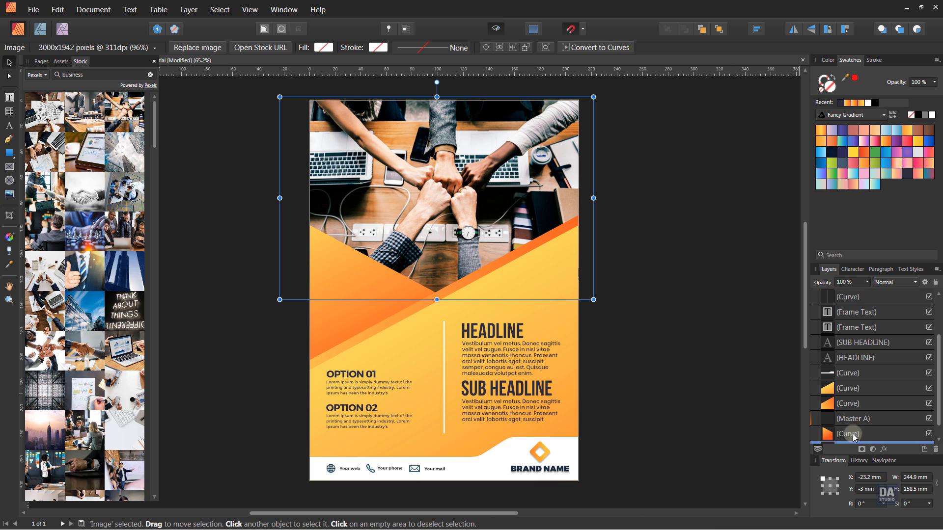
Apply a Curves adjustment to the photo with a raised black point, darker lower midtones and a lowered white point.
click(873, 450)
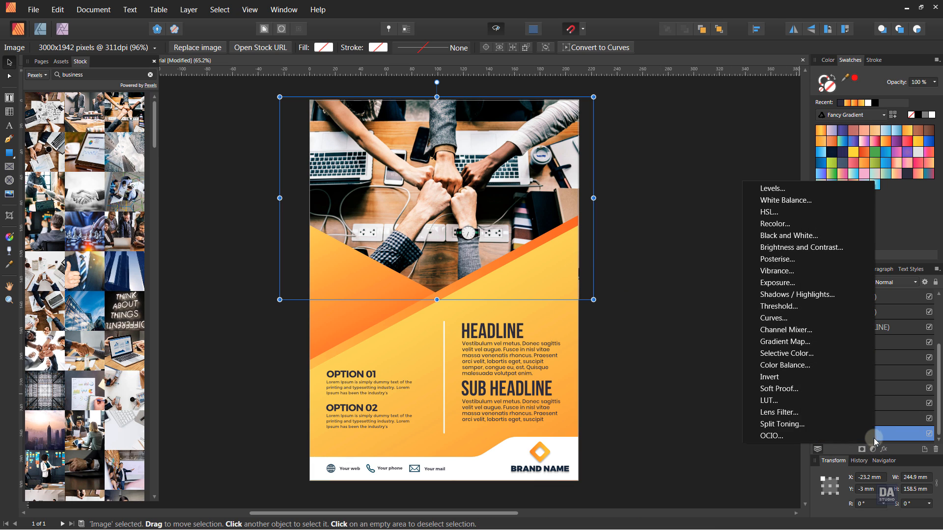
click(824, 321)
drag(586, 441, 572, 417)
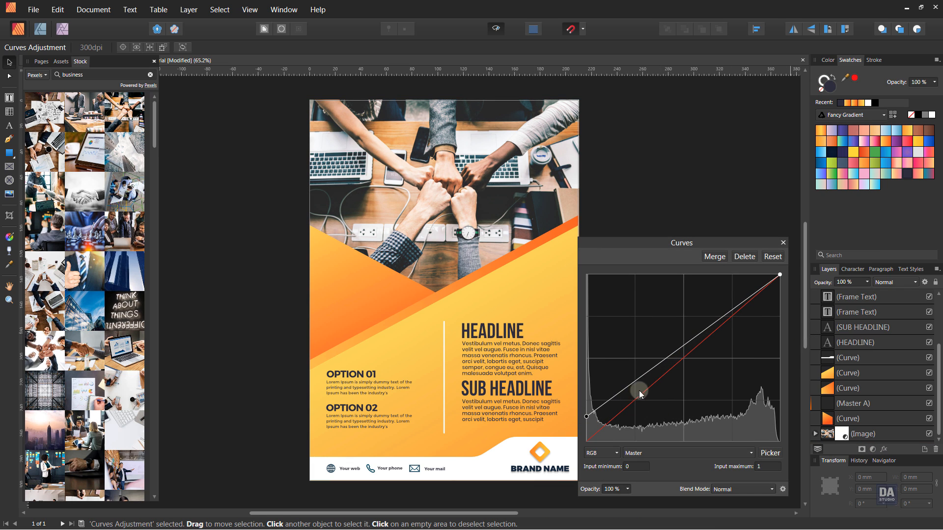
drag(639, 389, 642, 403)
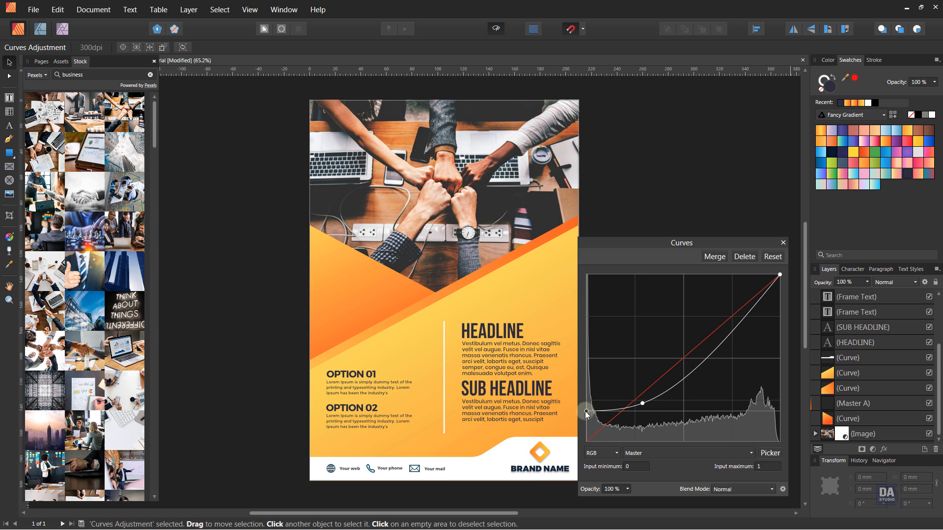
drag(779, 275, 780, 288)
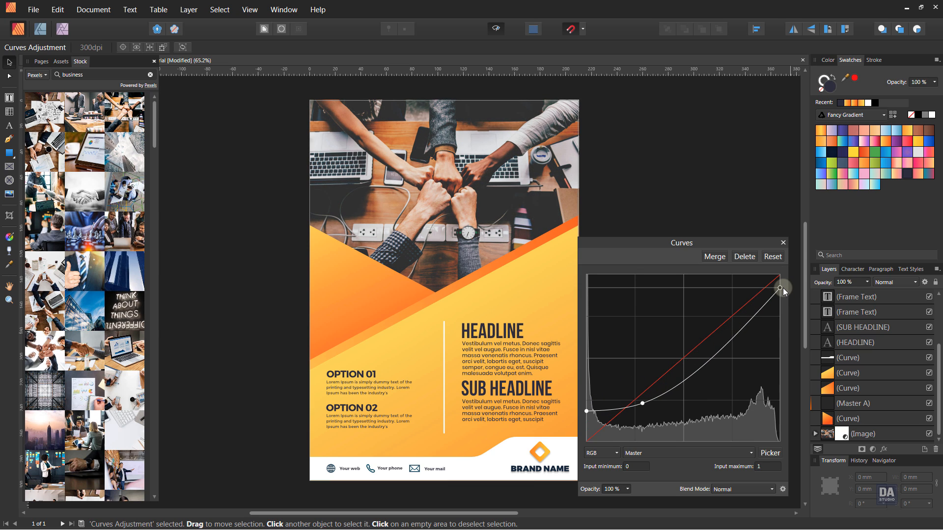
click(784, 244)
click(667, 258)
Add the art text PROFESSIONAL over the upper photo, colour it white and enlarge it to about 109 mm wide.
drag(442, 121, 557, 152)
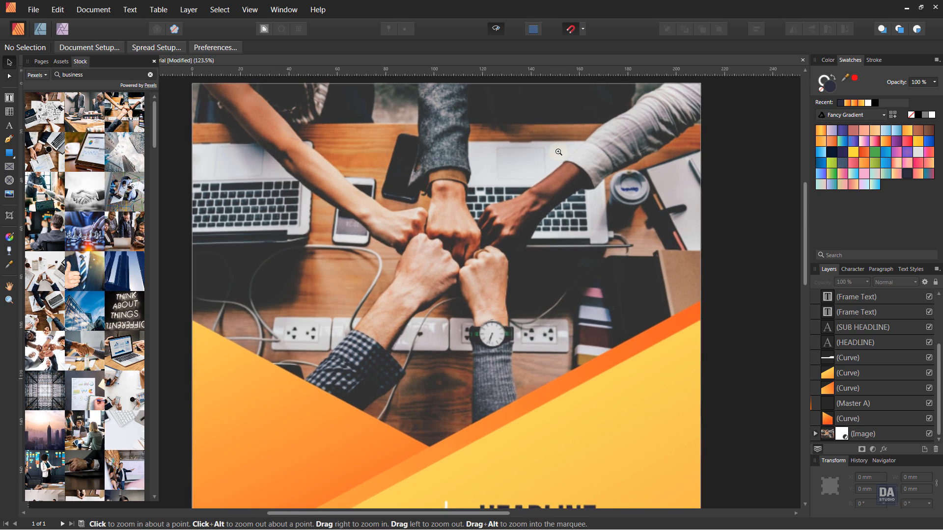
drag(495, 166, 499, 185)
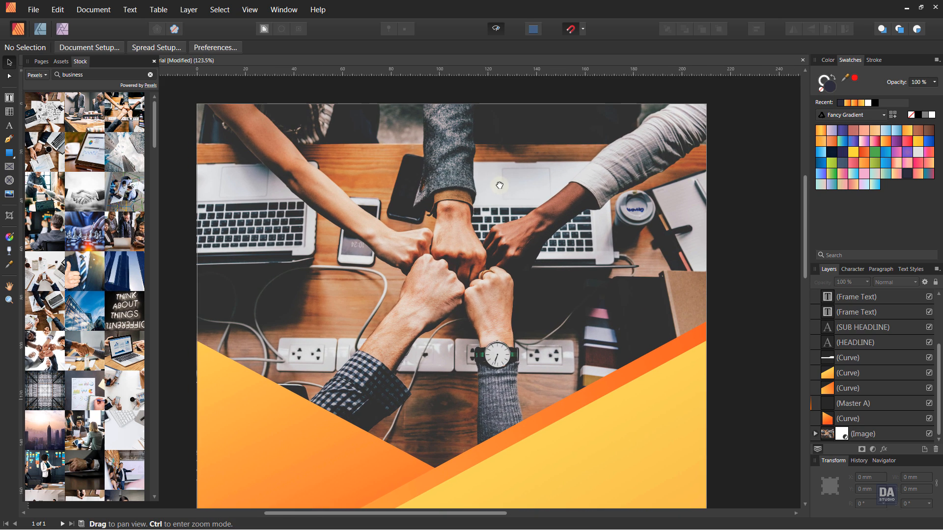
click(10, 128)
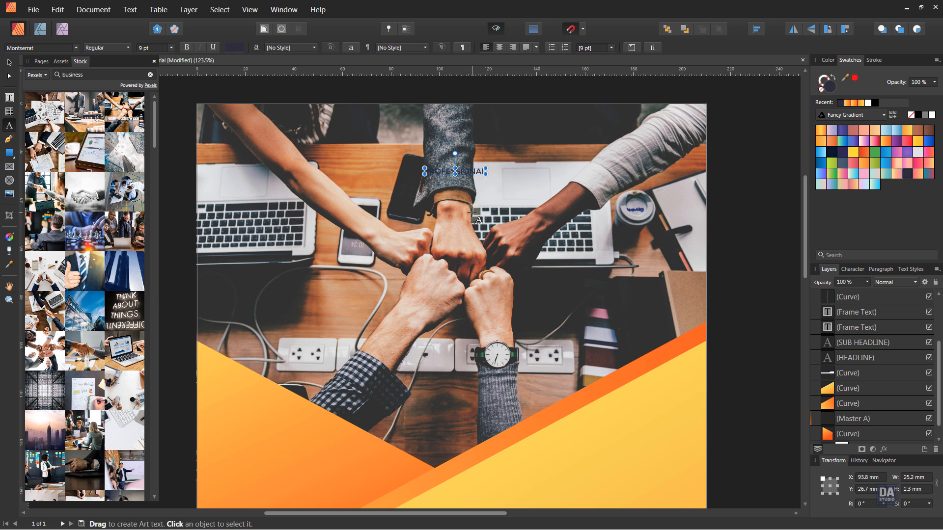
click(10, 62)
drag(485, 174, 689, 194)
drag(612, 185, 518, 176)
Set the PROFESSIONAL title in Bebas Neue Bold and enlarge it to about 63.3 pt.
click(37, 46)
text(bebas)
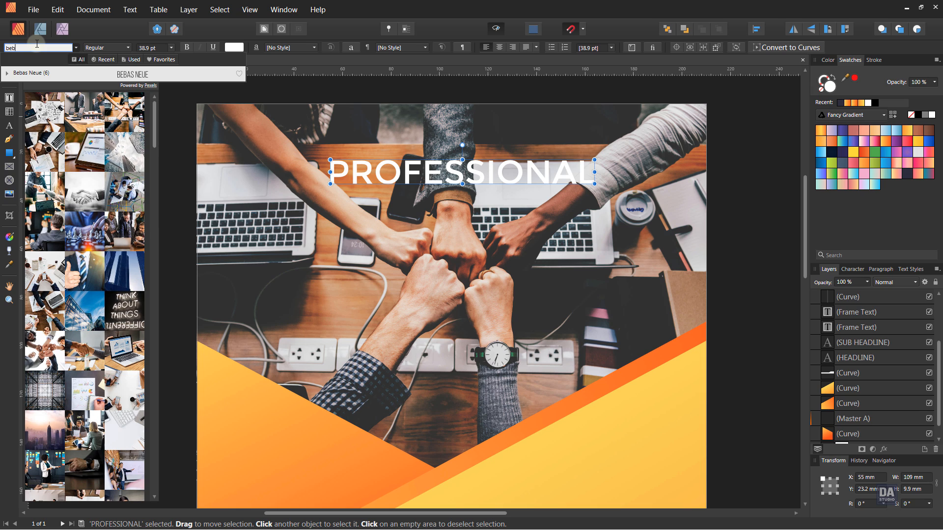
click(55, 75)
drag(474, 184, 563, 199)
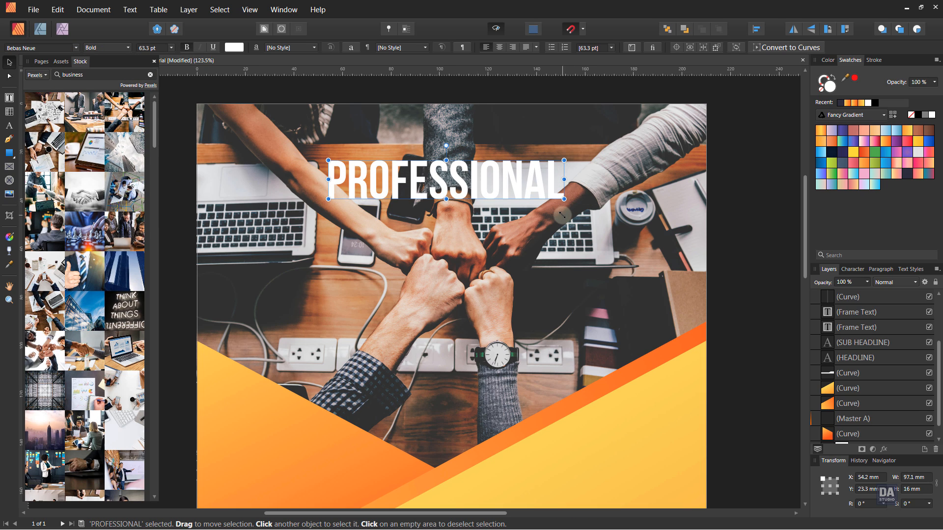
drag(489, 180, 502, 179)
Change the PROFESSIONAL title to the Book weight and centre it horizontally on the page.
click(773, 37)
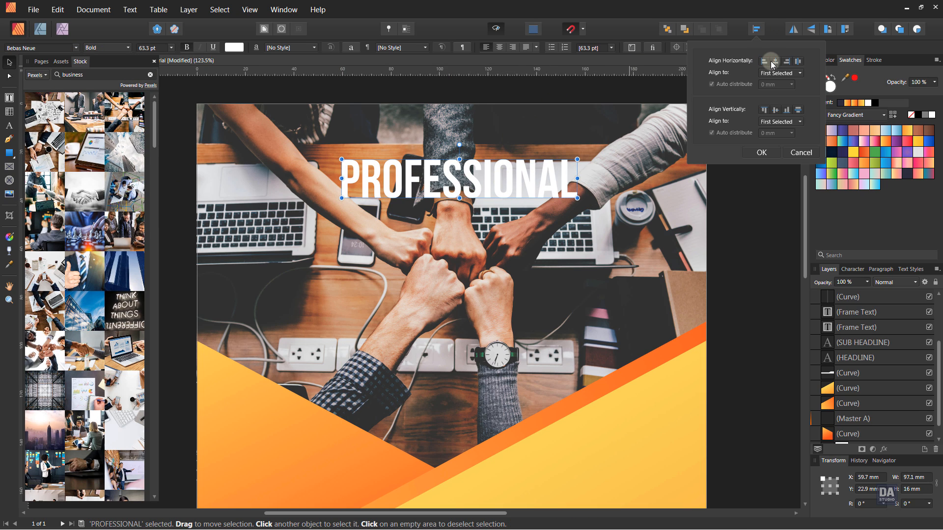
click(773, 63)
click(771, 157)
click(108, 49)
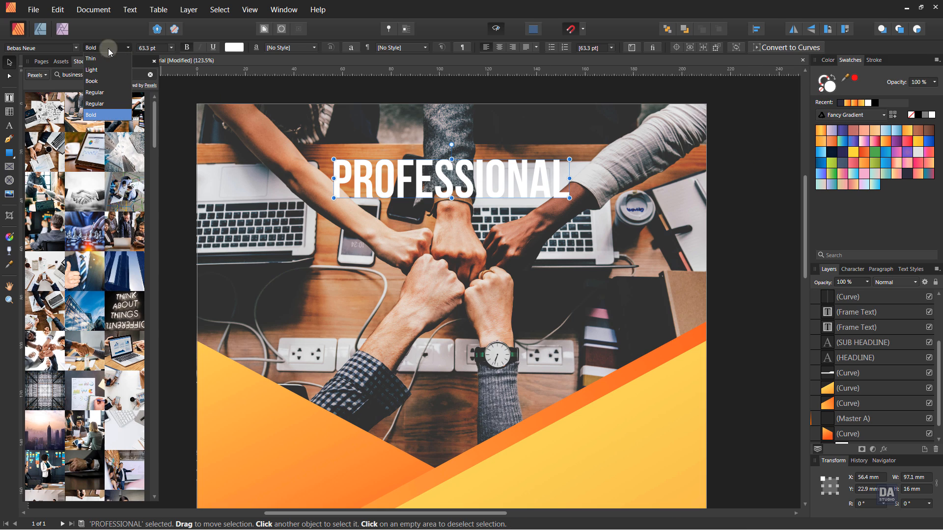
click(108, 80)
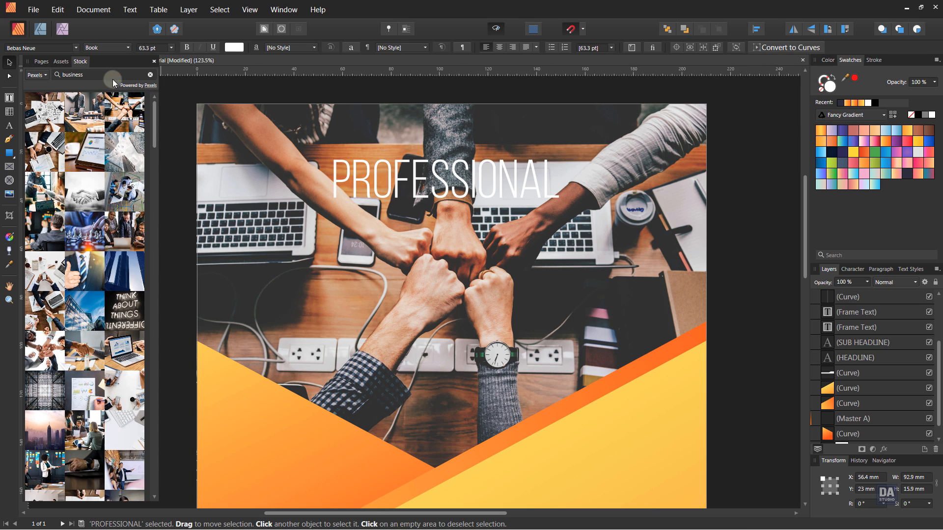
click(759, 29)
click(773, 63)
click(770, 153)
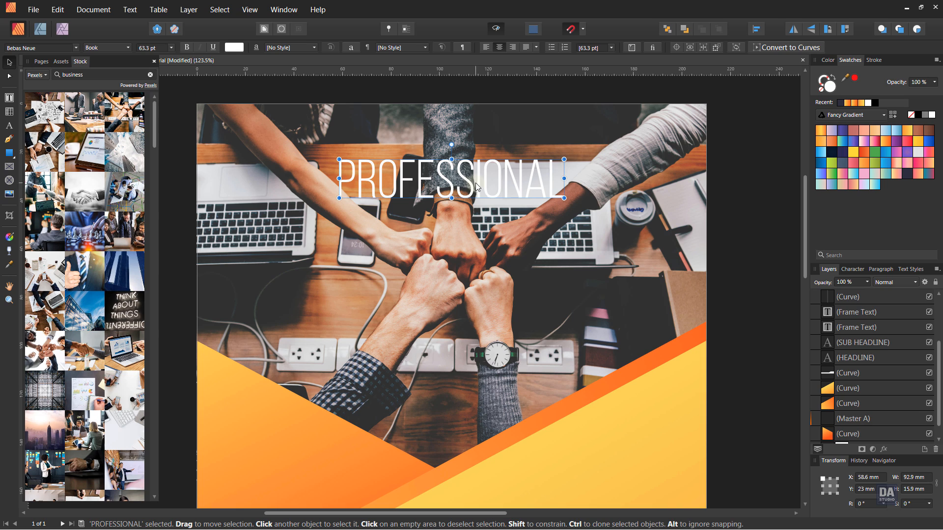
Duplicate the PROFESSIONAL title directly beneath itself and change the copy's text to SERVICES.
drag(475, 183, 472, 220)
double_click(471, 220)
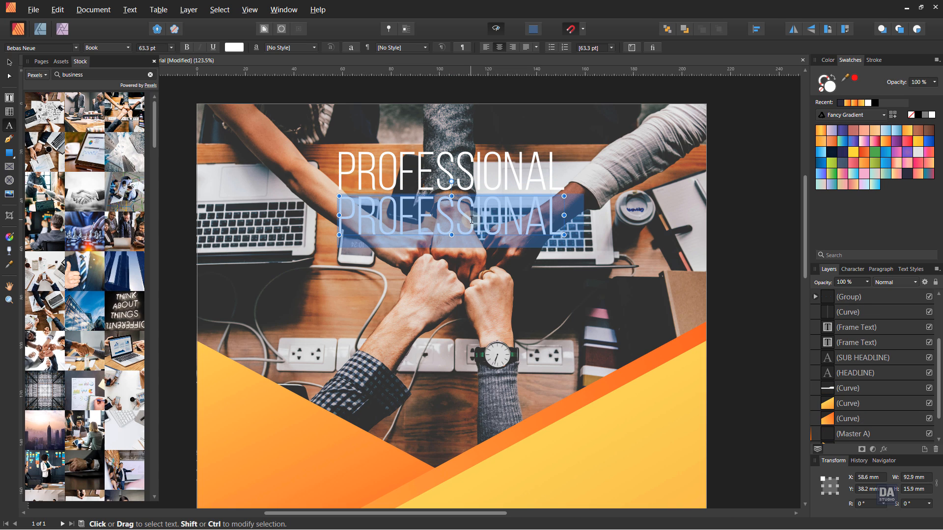
text(SERVICES)
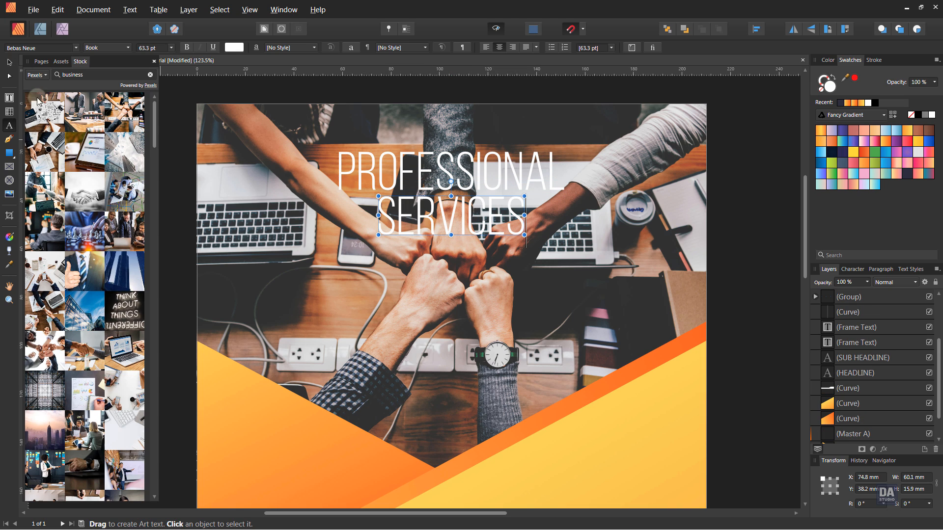
key(Escape)
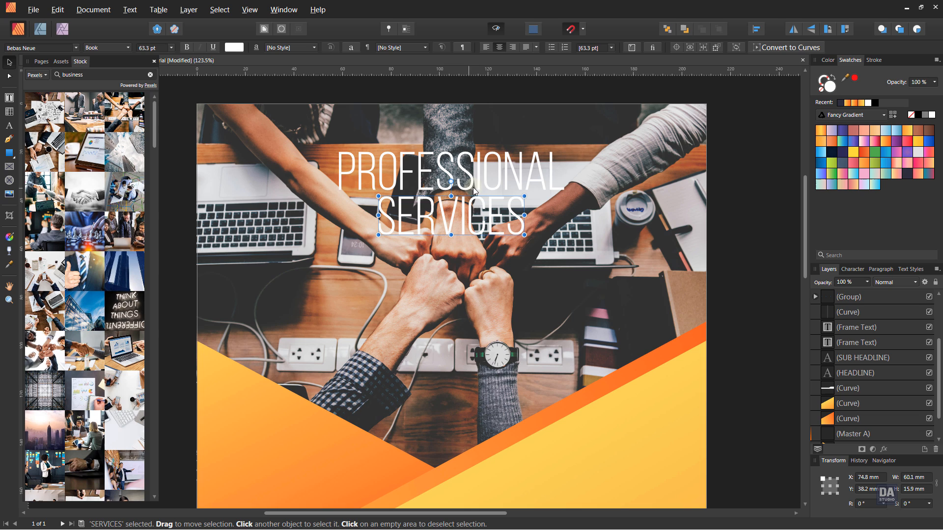
Colour the SERVICES text with an orange sampled from the flyer's gradient shapes.
drag(844, 77, 693, 376)
click(855, 79)
drag(845, 77, 535, 366)
click(854, 78)
Enlarge the SERVICES text to about 80.9 pt and set its weight to Bold.
drag(527, 237, 544, 250)
click(105, 50)
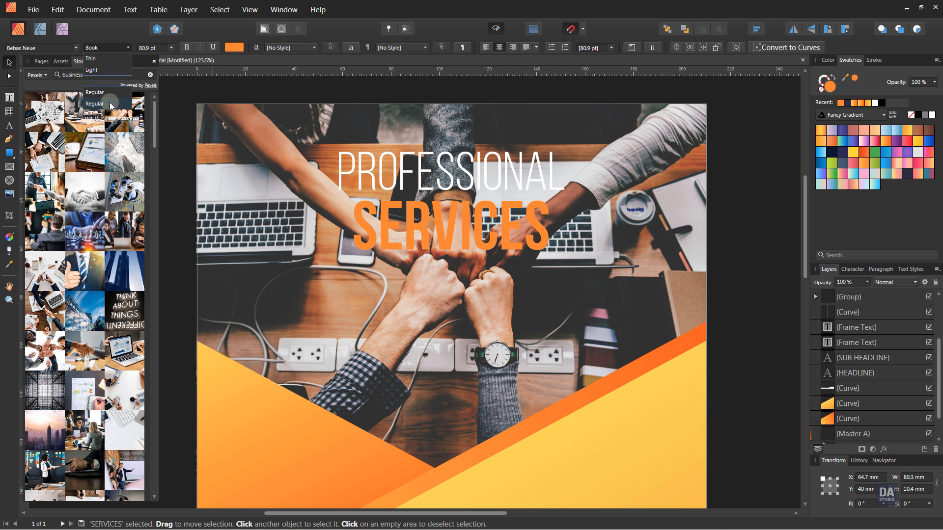
click(104, 101)
Fill SERVICES with yellow sampled from the lower gradient shape and centre it horizontally on the page, close beneath PROFESSIONAL.
drag(845, 77, 730, 363)
click(855, 77)
drag(482, 233, 477, 231)
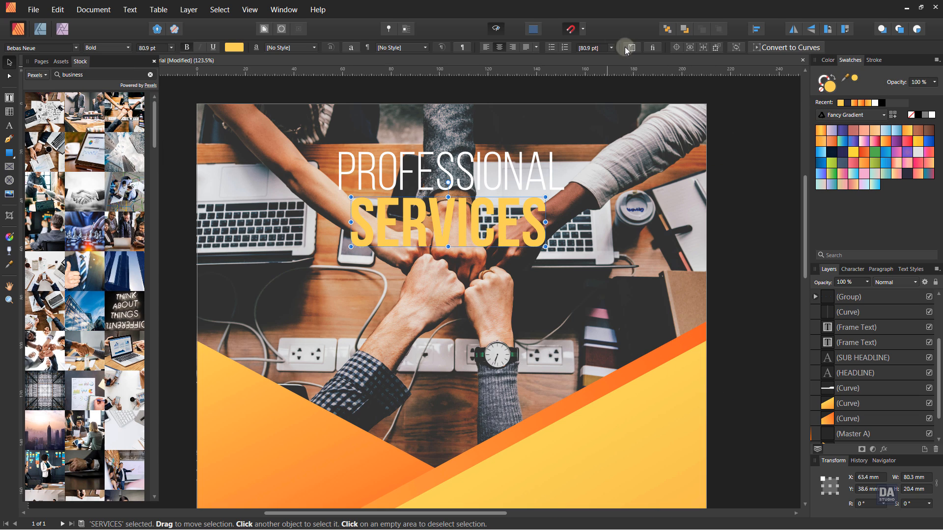
click(756, 29)
click(775, 62)
click(767, 151)
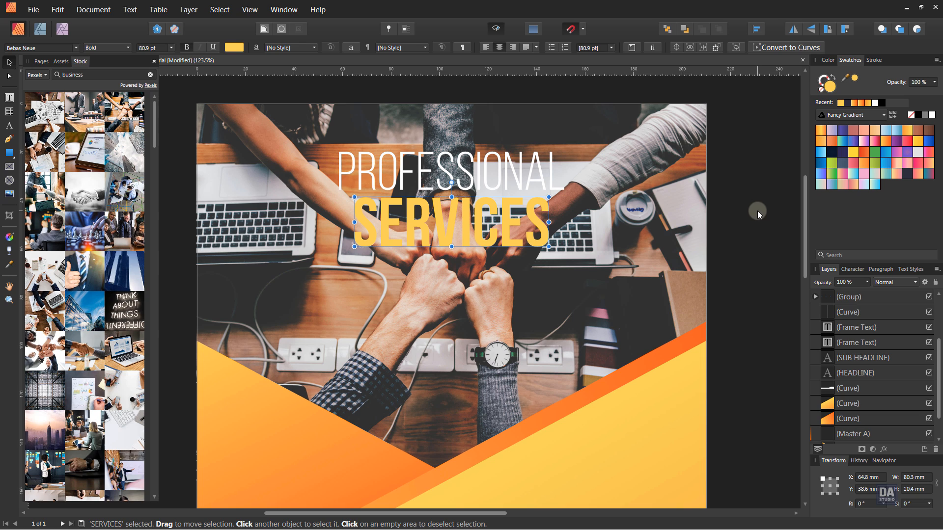
click(736, 226)
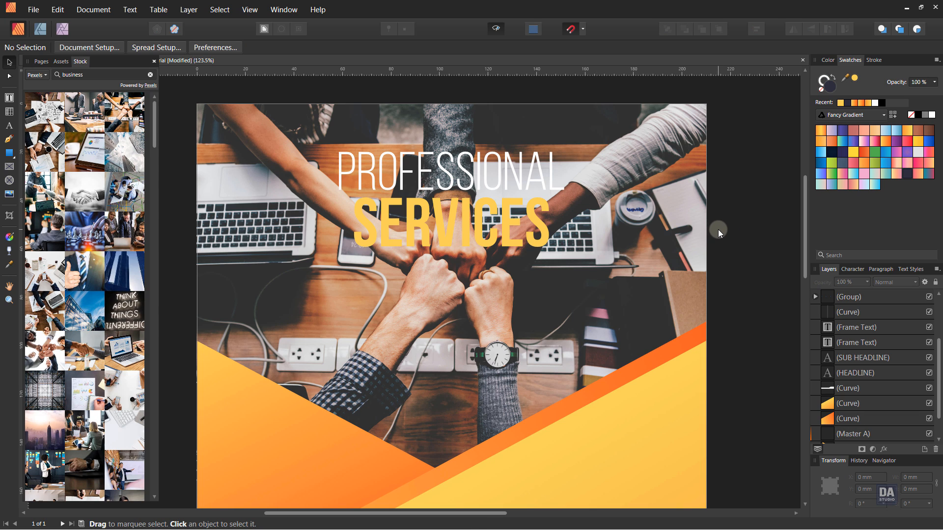
Duplicate the PROFESSIONAL title beneath SERVICES and change the copy's text to FOR YOUR BUSINESS.
click(517, 183)
drag(517, 183, 517, 290)
double_click(506, 279)
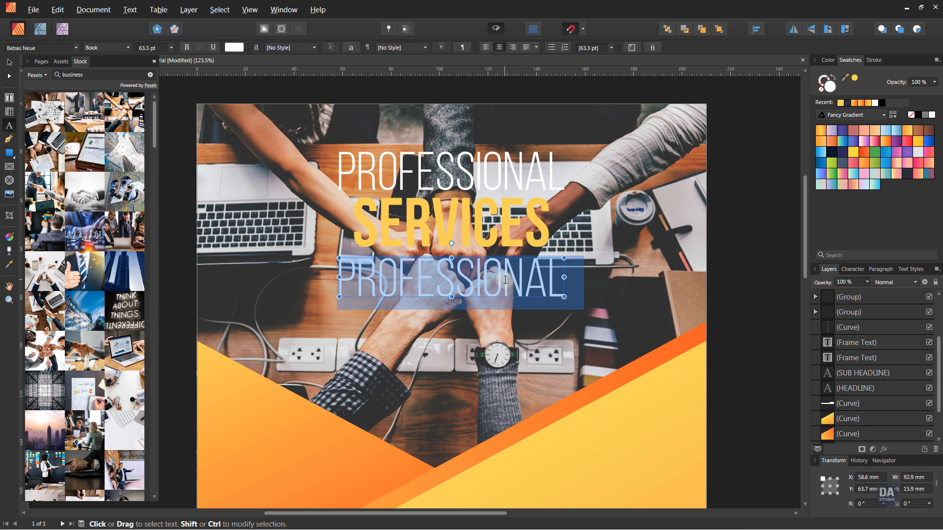
text(FOR YOUR BUSINESS)
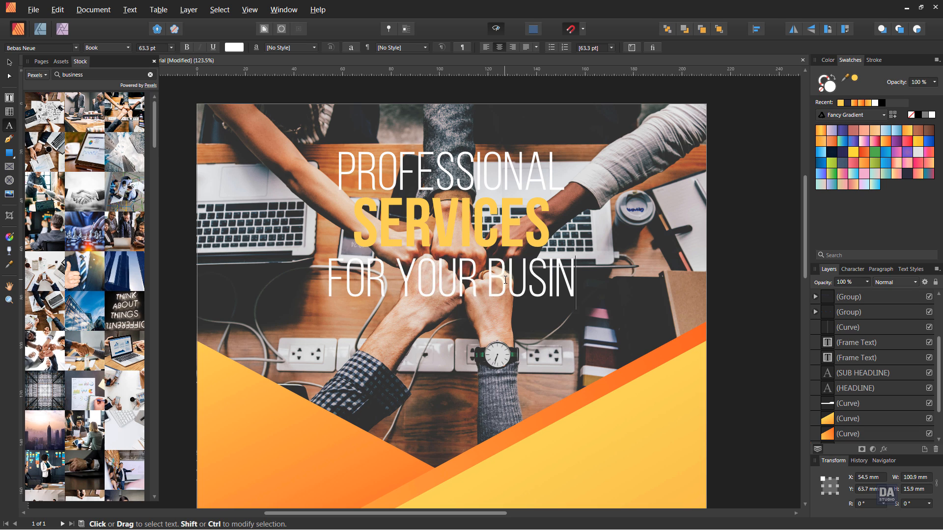
click(9, 61)
Shrink FOR YOUR BUSINESS to about 38.8 pt beneath SERVICES and widen its letter spacing to about 92.2 mm overall, matching PROFESSIONAL's width.
drag(603, 297, 545, 287)
drag(491, 280, 490, 267)
key(alt+Right)
key(alt+Right)
key(alt+Right)
key(alt+Right)
key(alt+Right)
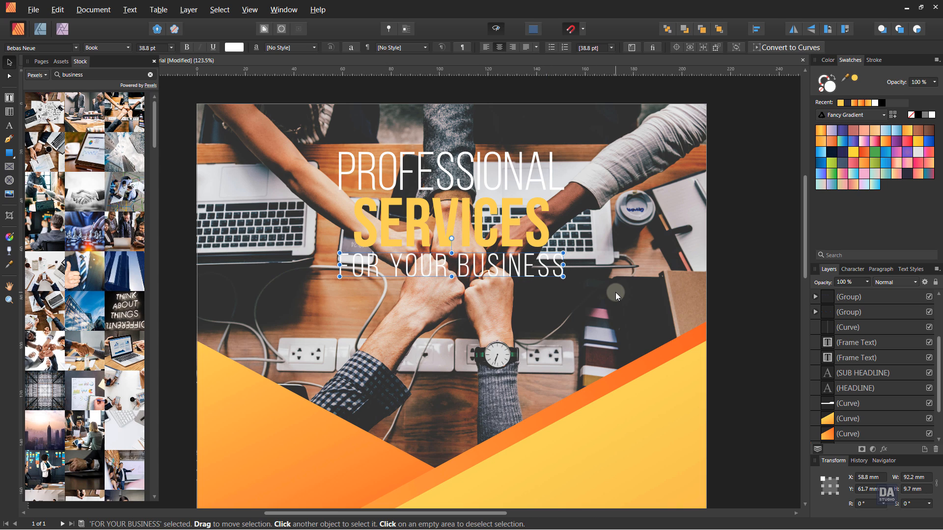
click(744, 273)
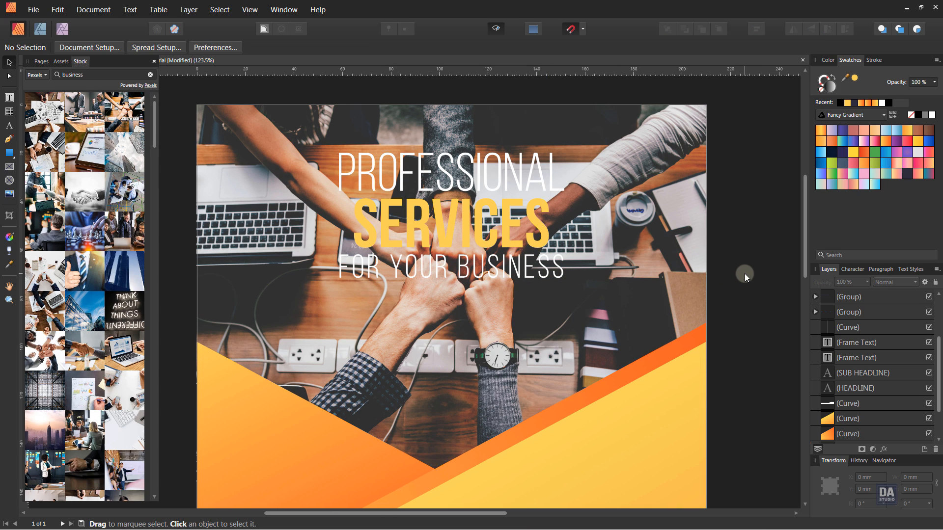
Draw a 210 mm wide, about 89.2 mm high rectangle over the upper photo with a linear black-to-transparent gradient fill.
click(10, 153)
drag(198, 108, 706, 322)
click(66, 49)
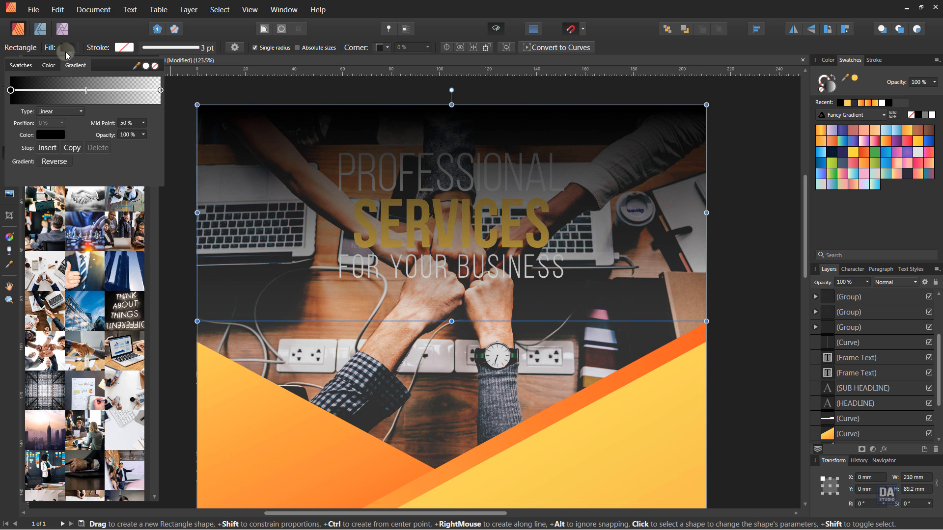
click(365, 179)
Extend the gradient rectangle above the page edge to about 110.9 mm high and place it directly above the photo in the layer order.
mouse_move(452, 105)
mouse_down()
mouse_move(452, 76)
mouse_move(452, 97)
mouse_move(451, 88)
mouse_up()
scroll(860, 345, down, 2)
key(ctrl+shift+bracketleft)
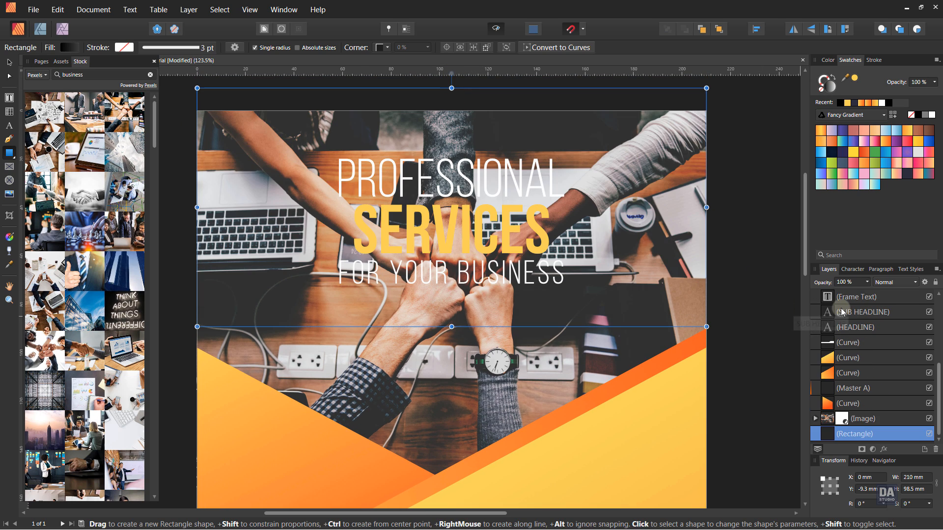
key(ctrl+bracketright)
drag(451, 88, 453, 74)
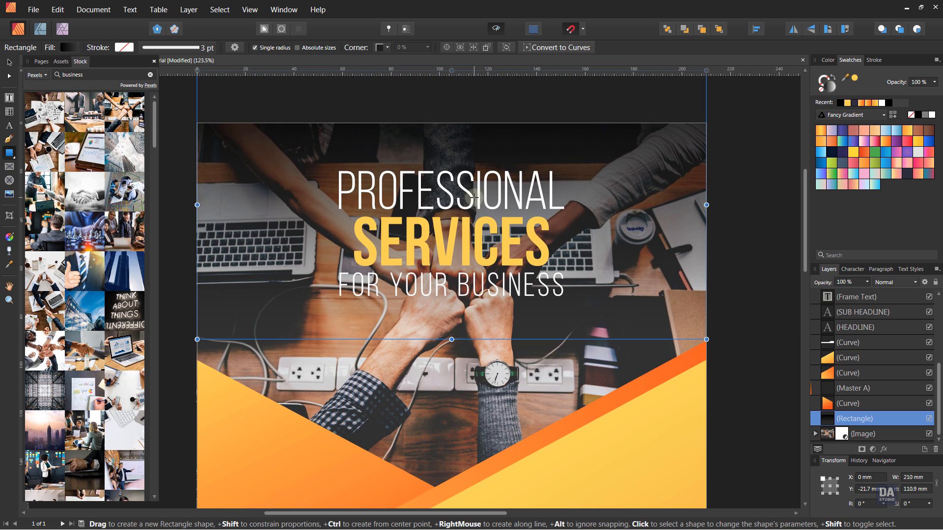
Group the three title lines PROFESSIONAL, SERVICES and FOR YOUR BUSINESS.
key(v)
click(475, 208)
shift+click(478, 243)
shift+click(483, 281)
right_click(483, 281)
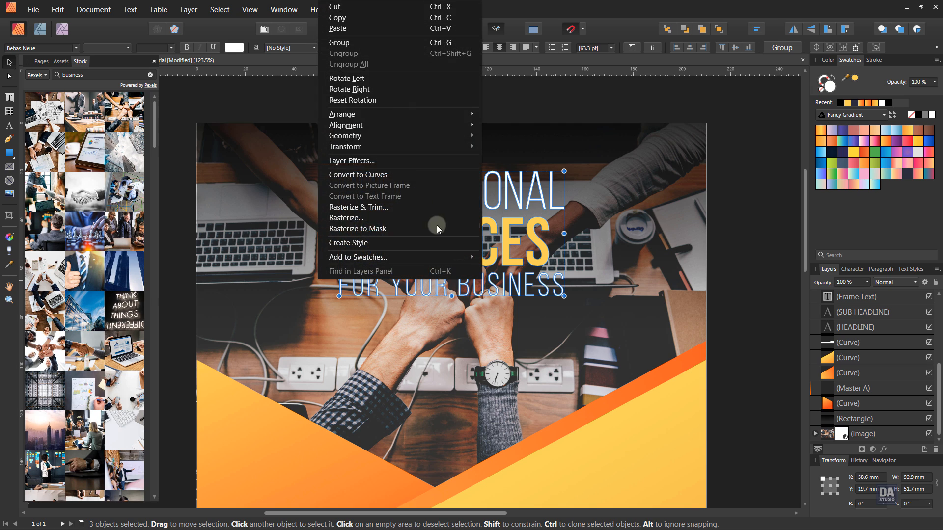
click(399, 43)
Add an outer shadow to the title group with radius and offset about 17.3 px, a 270° angle and slightly reduced opacity.
click(879, 450)
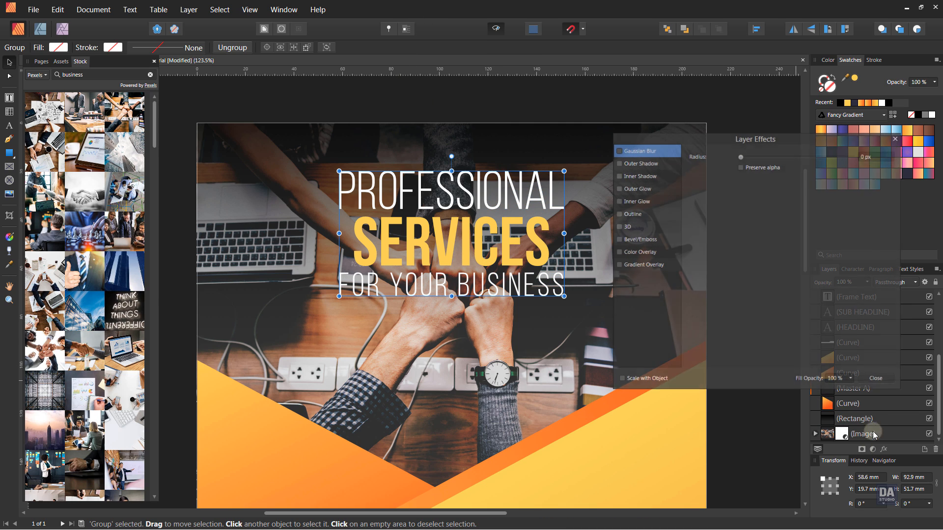
click(675, 164)
drag(742, 179, 806, 196)
click(750, 253)
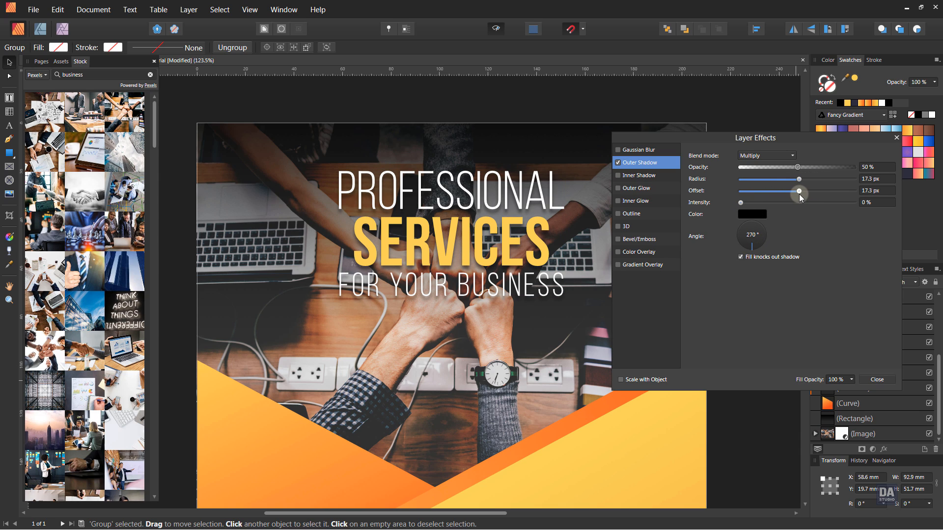
drag(799, 169, 793, 168)
click(876, 379)
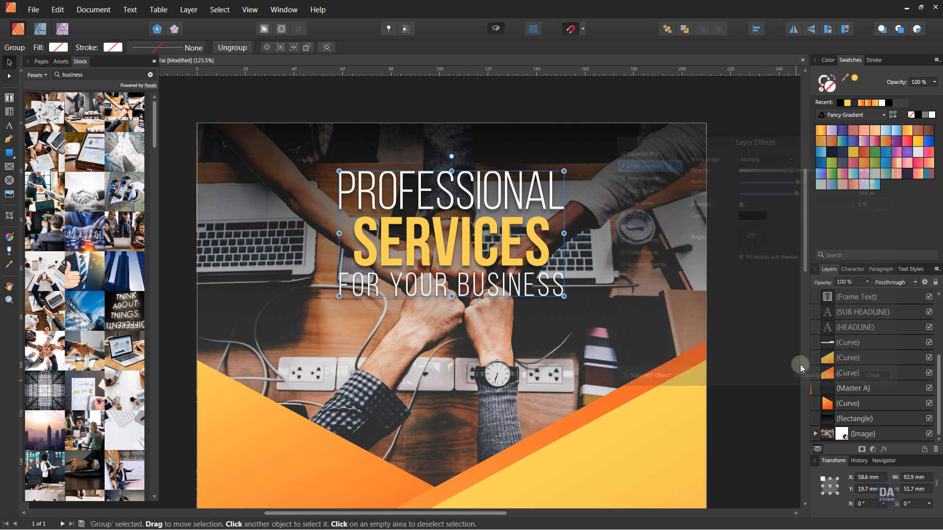
click(754, 352)
key(ctrl+0)
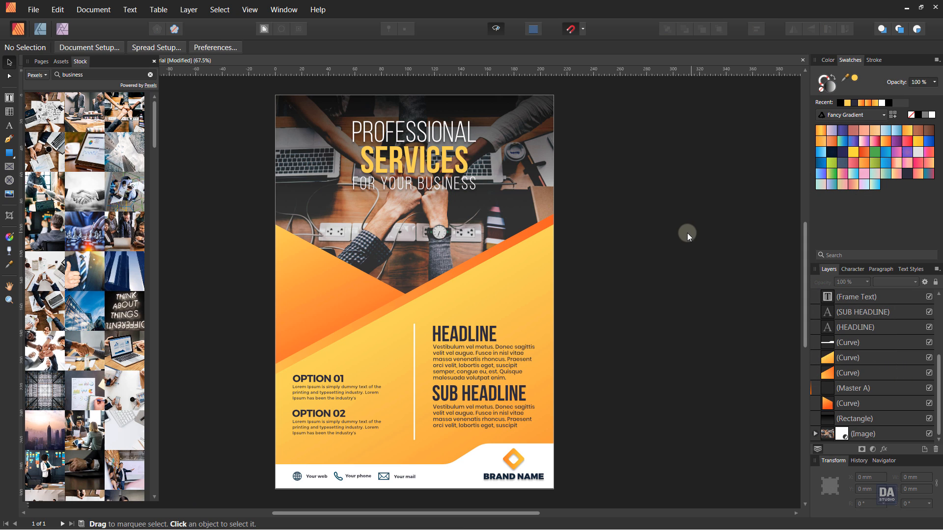